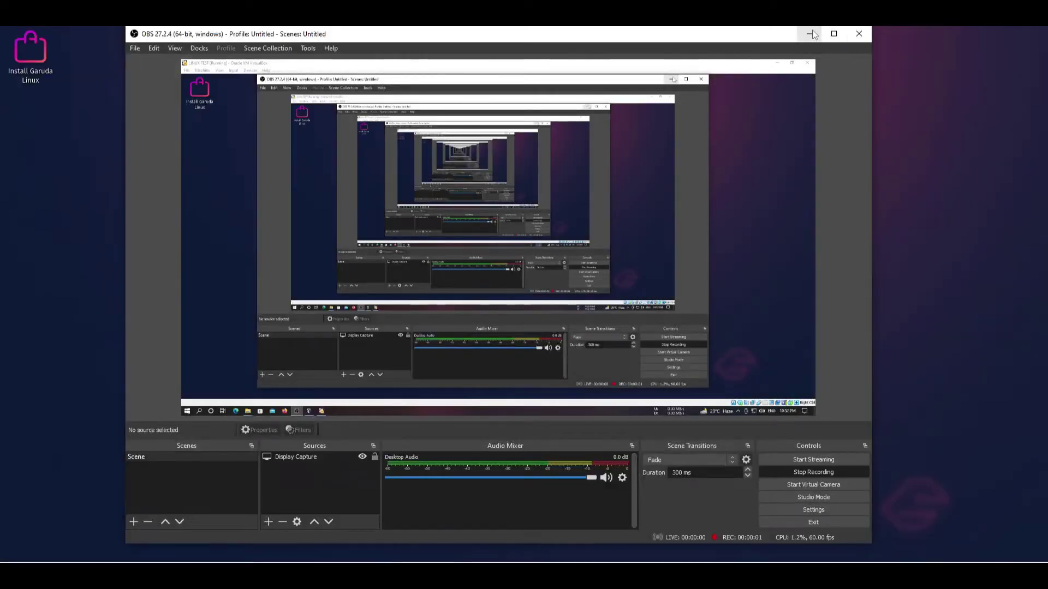
Minimize the OBS and Garuda Welcome windows, and check the hidden status and notification items.
{"action": "left_click", "coordinate": [811, 34]}
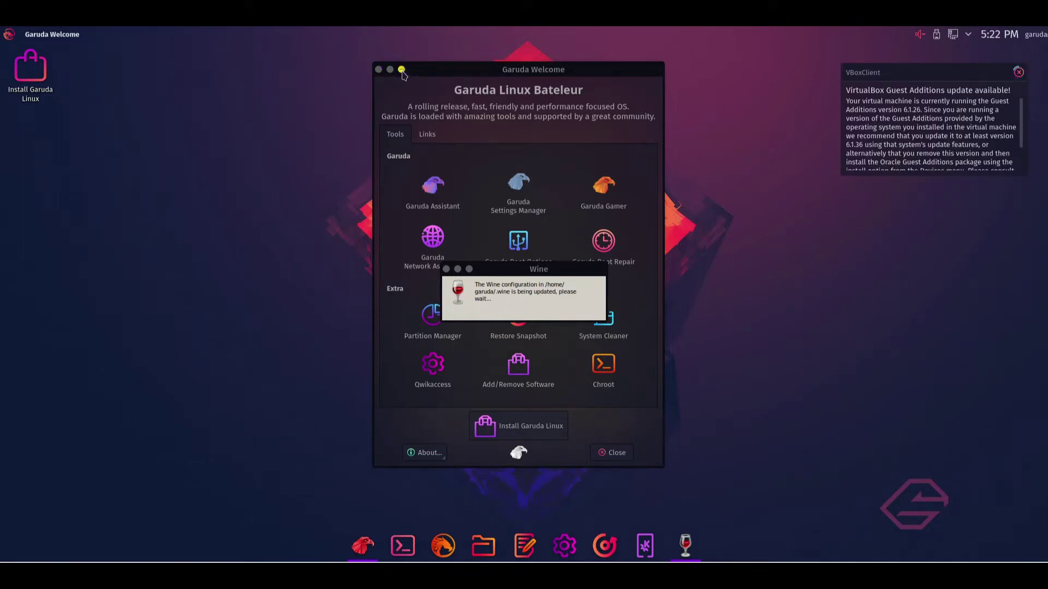
{"action": "left_click", "coordinate": [402, 70]}
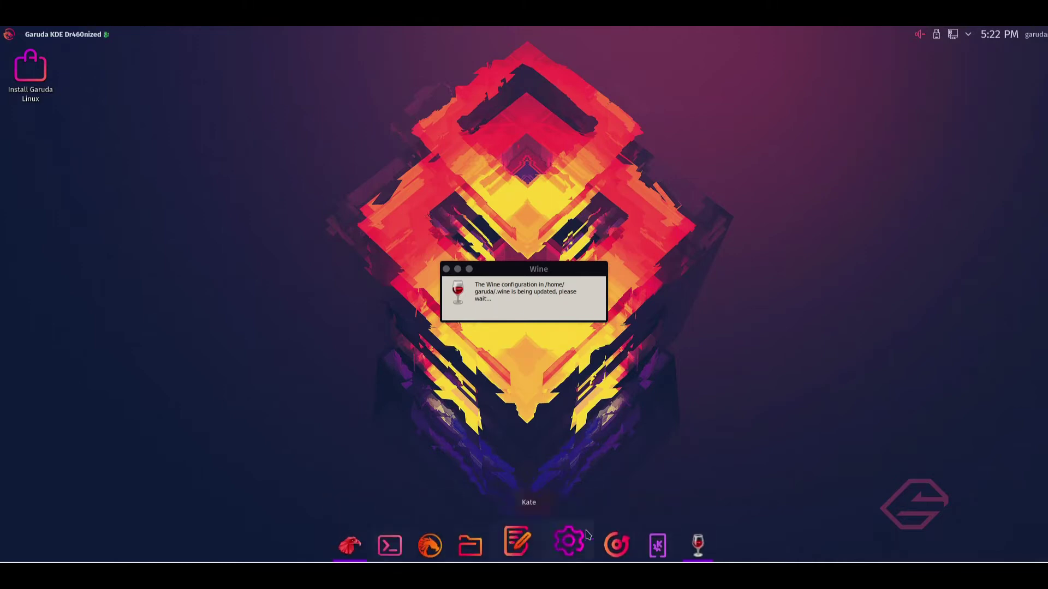
{"action": "left_click", "coordinate": [969, 36]}
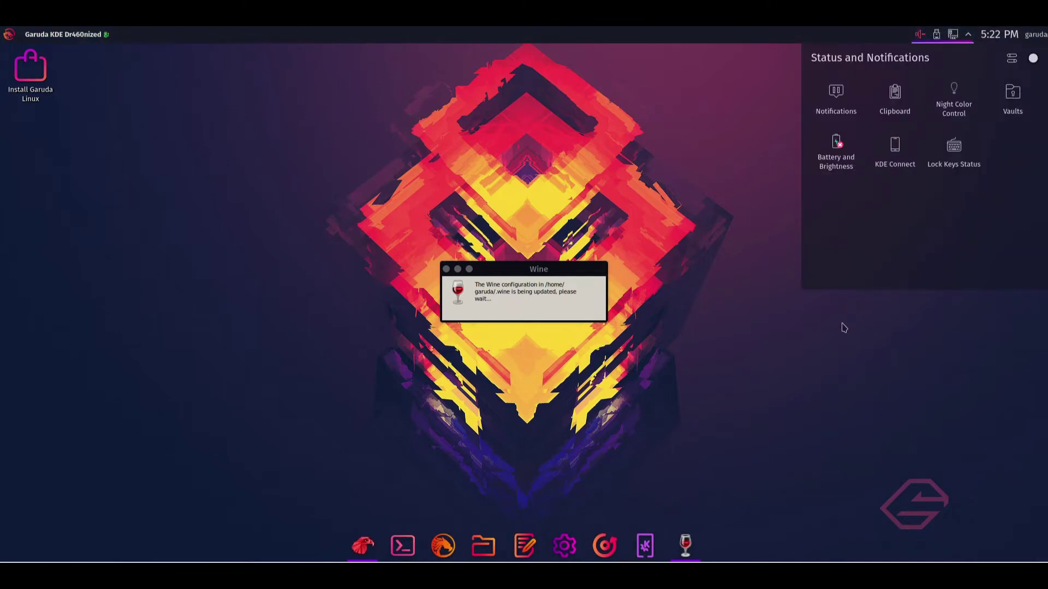
{"action": "left_click", "coordinate": [967, 35]}
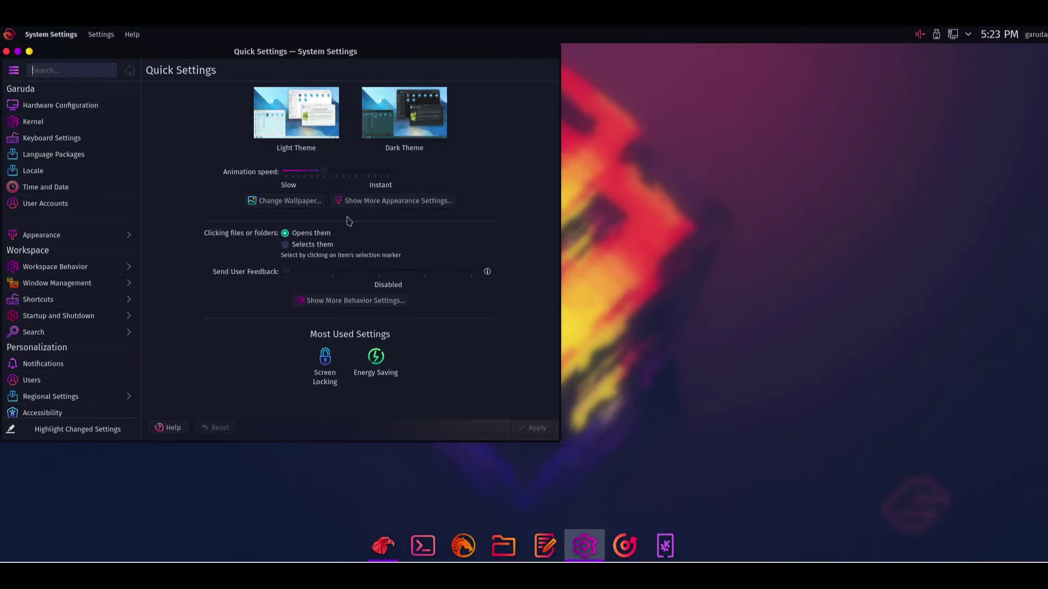
Move the System Settings window toward the desktop's center and review the Garuda pages from Hardware Configuration through User Accounts.
{"action": "left_click_drag", "start_coordinate": [302, 51], "coordinate": [508, 81]}
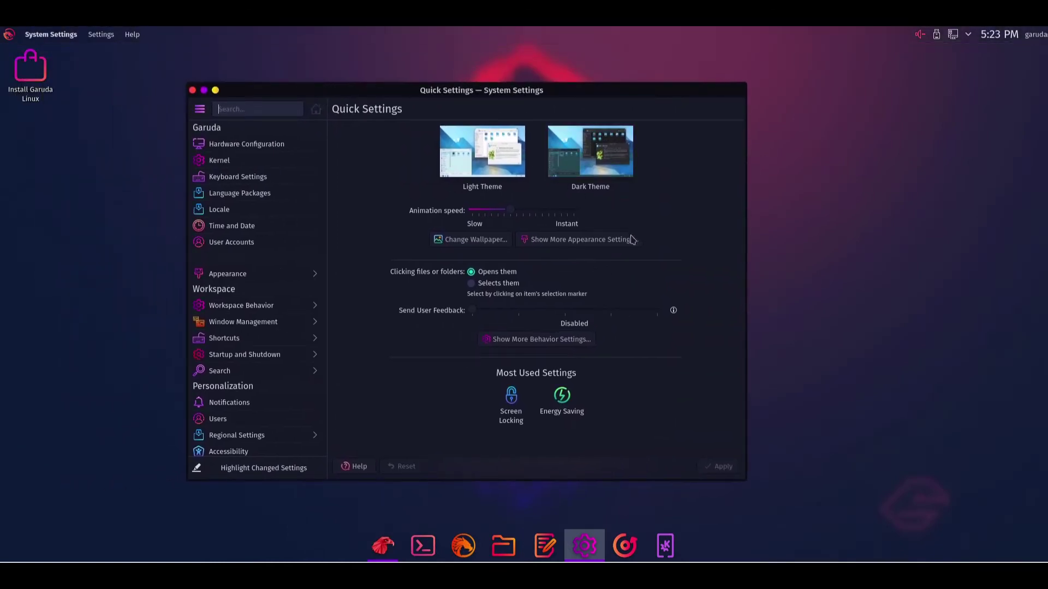
{"action": "left_click", "coordinate": [245, 144]}
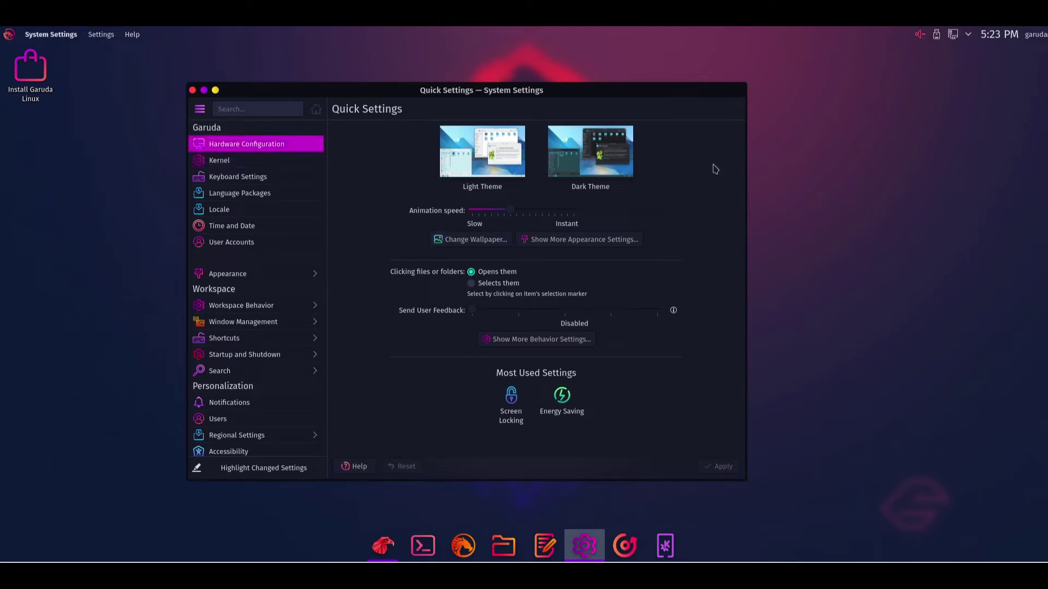
{"action": "left_click", "coordinate": [284, 164]}
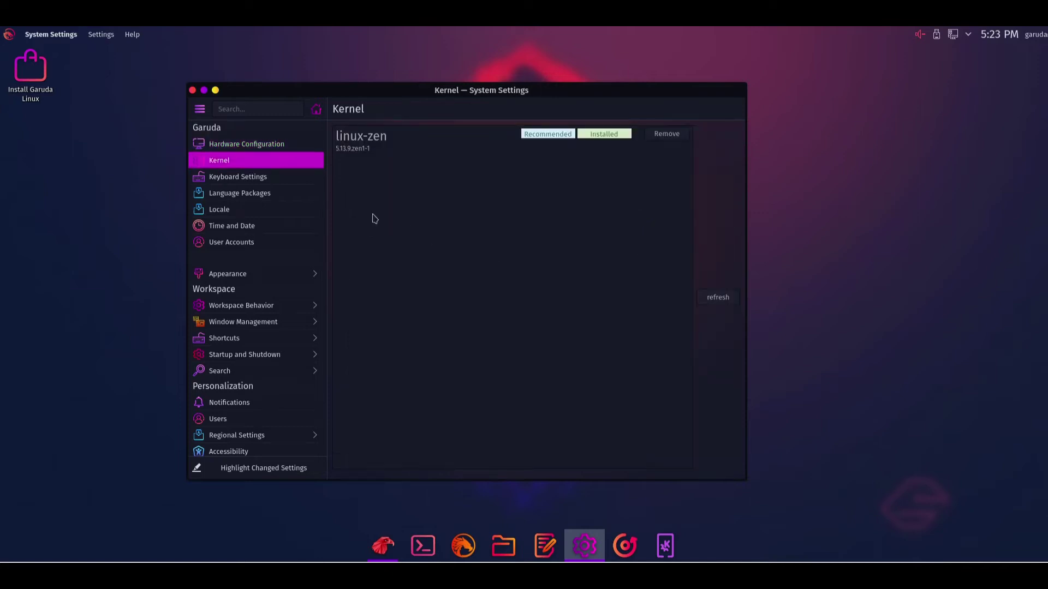
{"action": "left_click", "coordinate": [277, 177]}
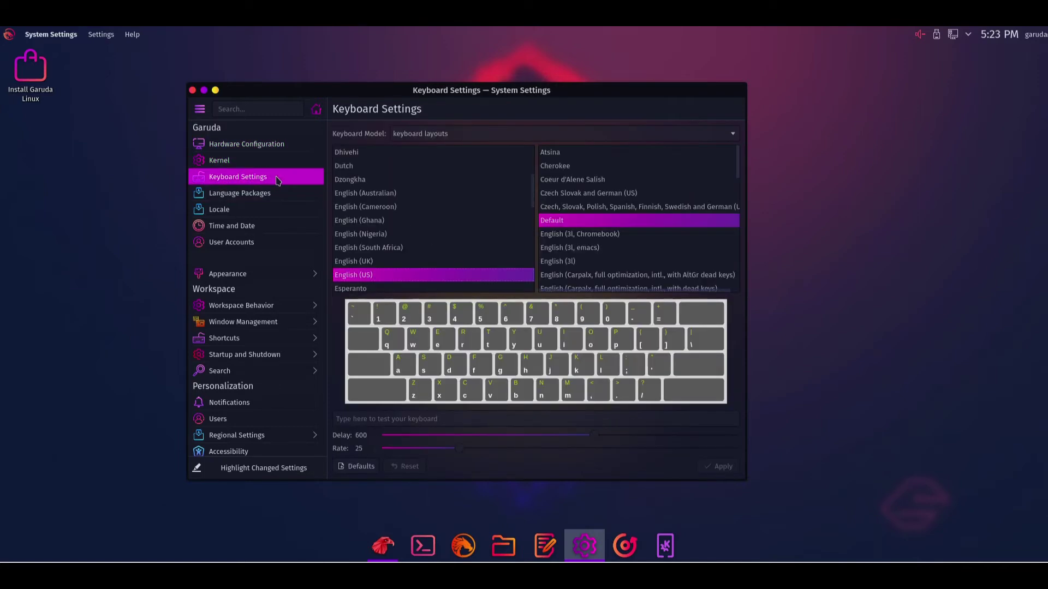
{"action": "left_click", "coordinate": [272, 197]}
{"action": "left_click", "coordinate": [273, 213]}
{"action": "left_click", "coordinate": [273, 227]}
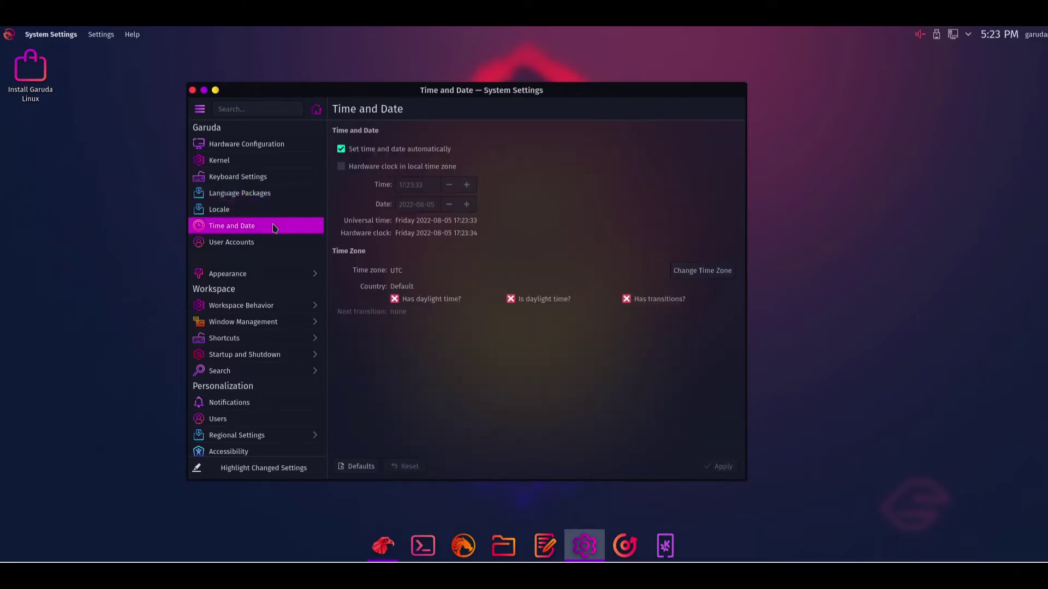
{"action": "left_click", "coordinate": [277, 247]}
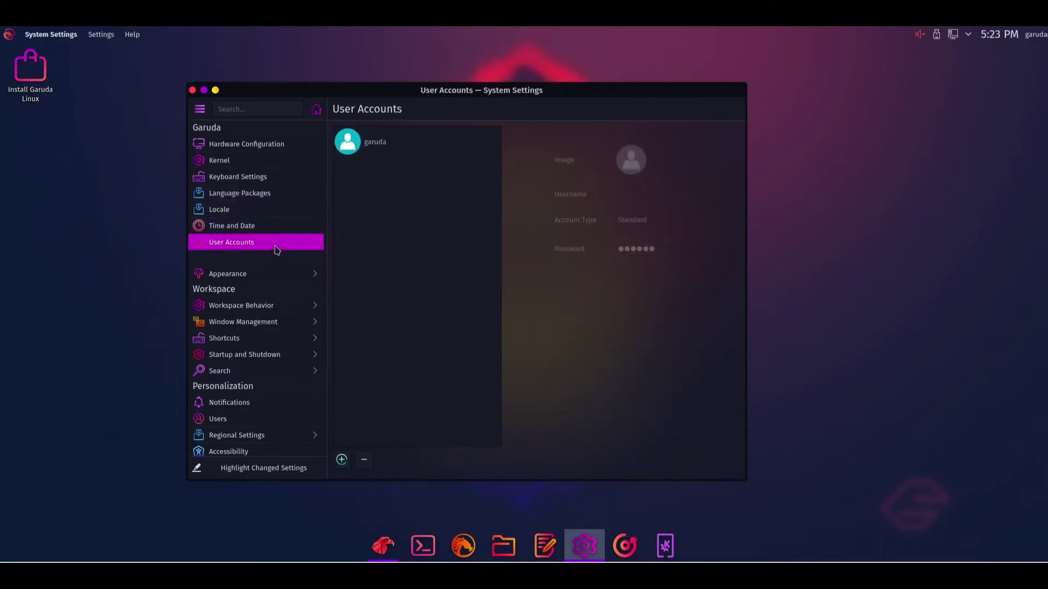
Review the Appearance options for Global Theme, Application Style, Plasma Style and Colors.
{"action": "left_click", "coordinate": [262, 274]}
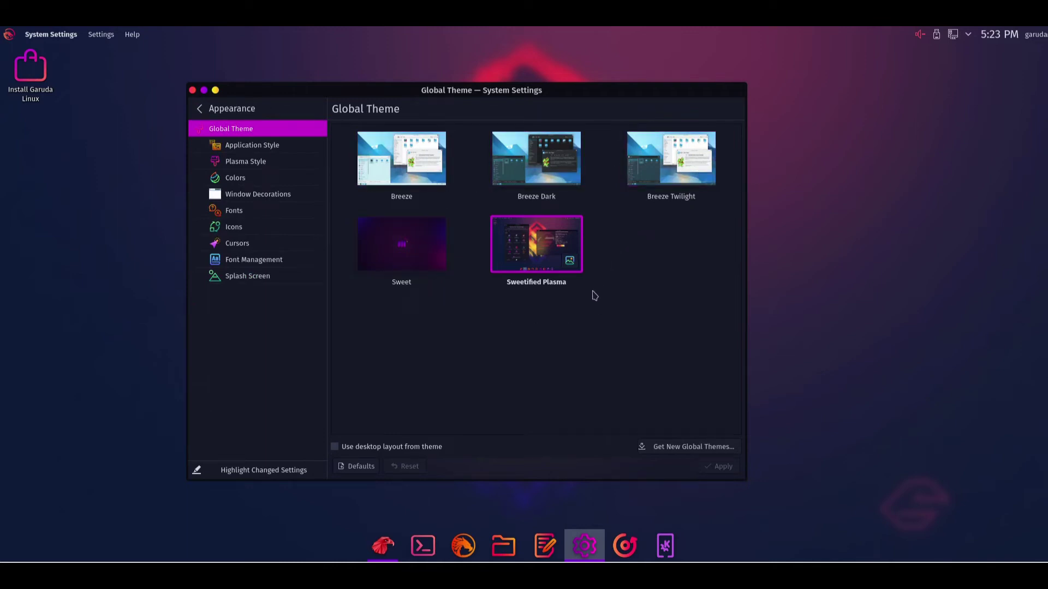
{"action": "left_click", "coordinate": [271, 143]}
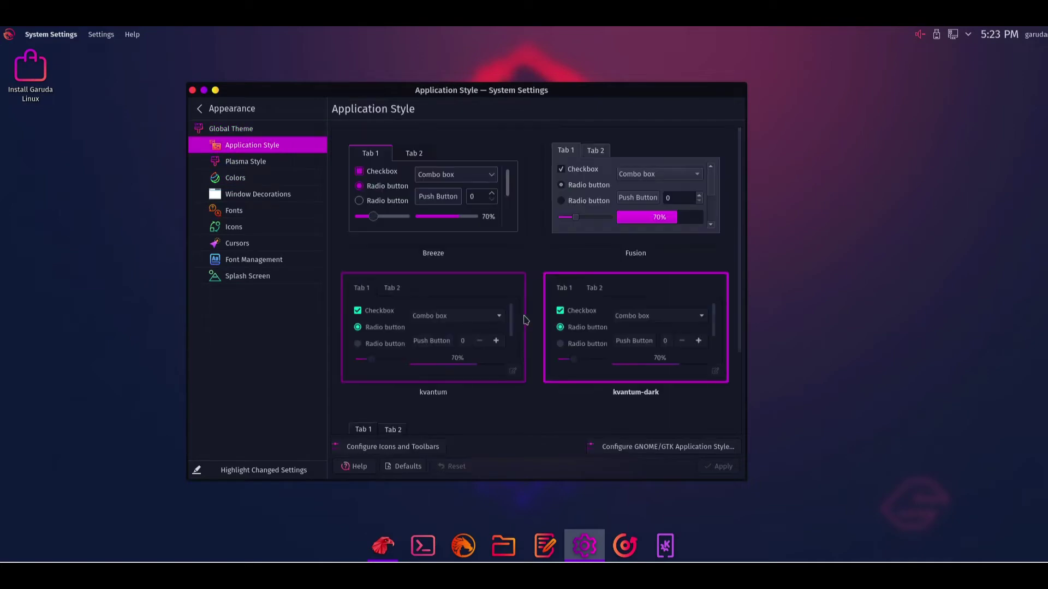
{"action": "scroll", "coordinate": [534, 229], "scroll_direction": "down", "scroll_amount": 1}
{"action": "scroll", "coordinate": [533, 257], "scroll_direction": "down", "scroll_amount": 3}
{"action": "scroll", "coordinate": [533, 257], "scroll_direction": "up", "scroll_amount": 4}
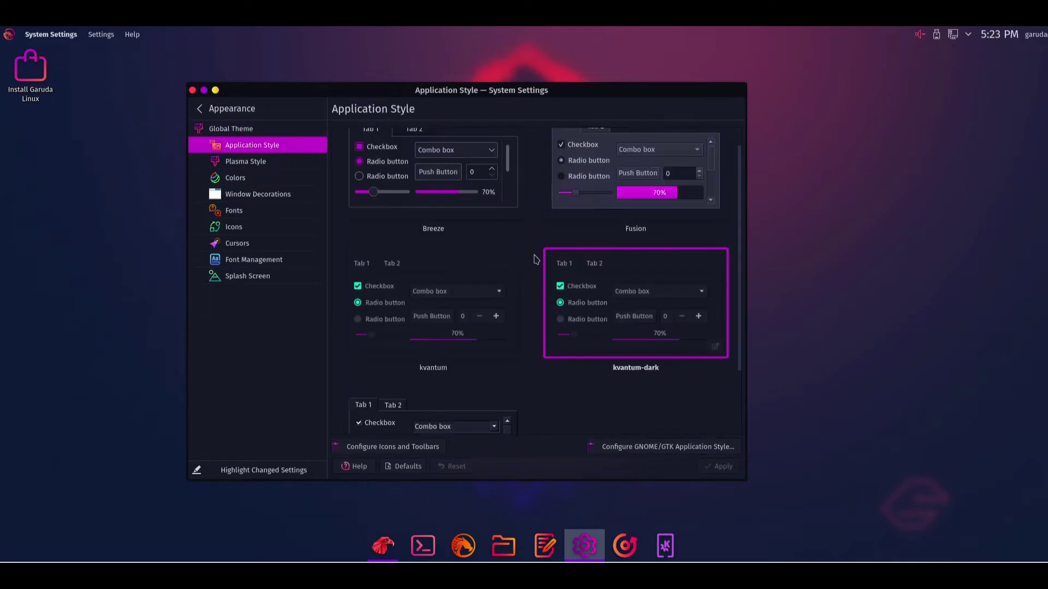
{"action": "left_click", "coordinate": [276, 167]}
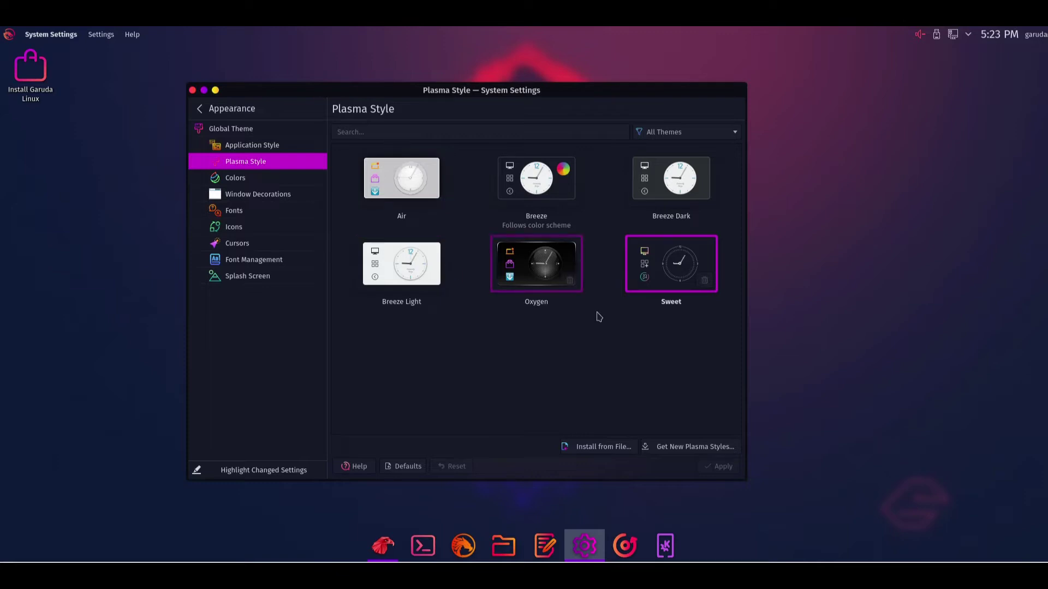
{"action": "left_click", "coordinate": [261, 180]}
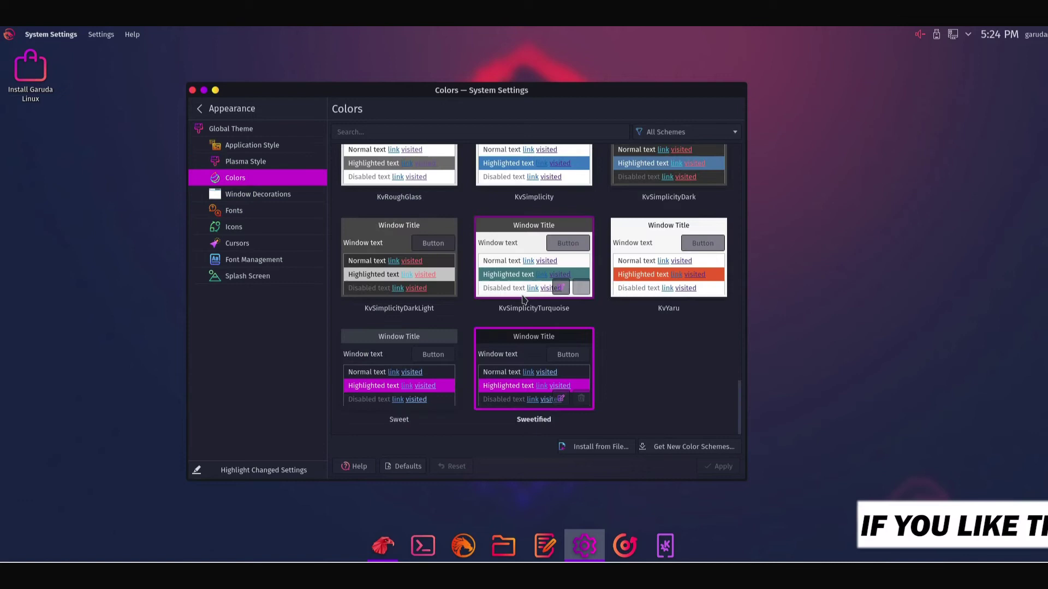
Examine the Appearance pages for Fonts, Icons, Cursors, Font Management and Splash Screen, including the list of all installed fonts.
{"action": "left_click", "coordinate": [278, 214]}
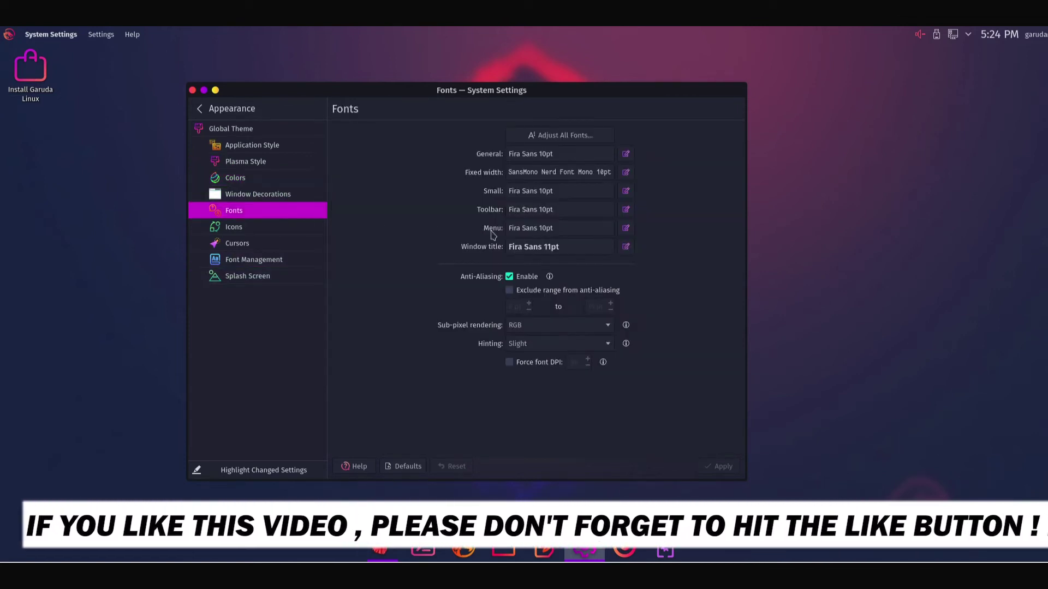
{"action": "left_click", "coordinate": [260, 232]}
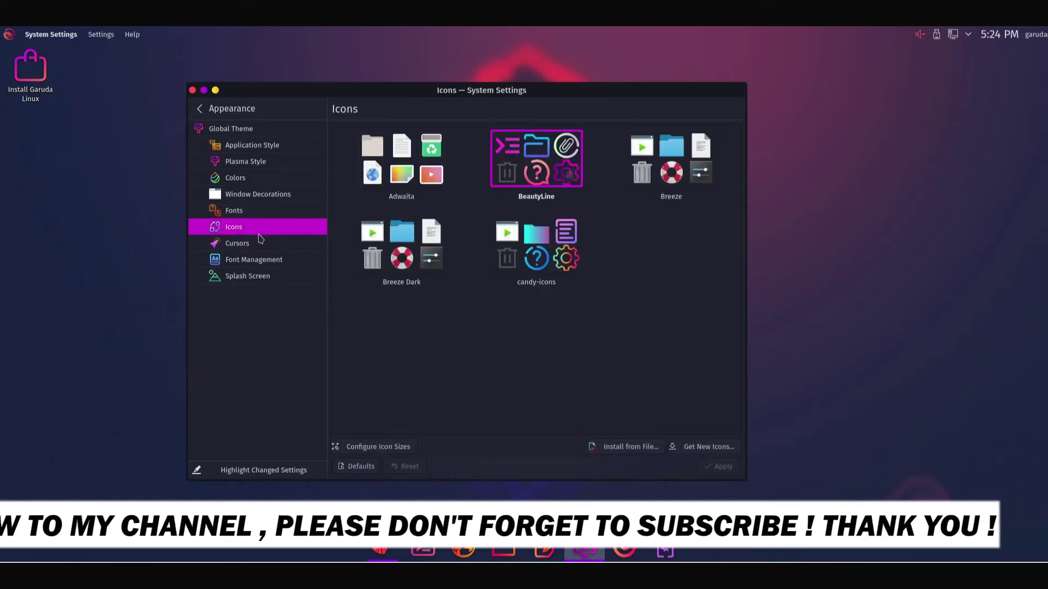
{"action": "left_click", "coordinate": [259, 243]}
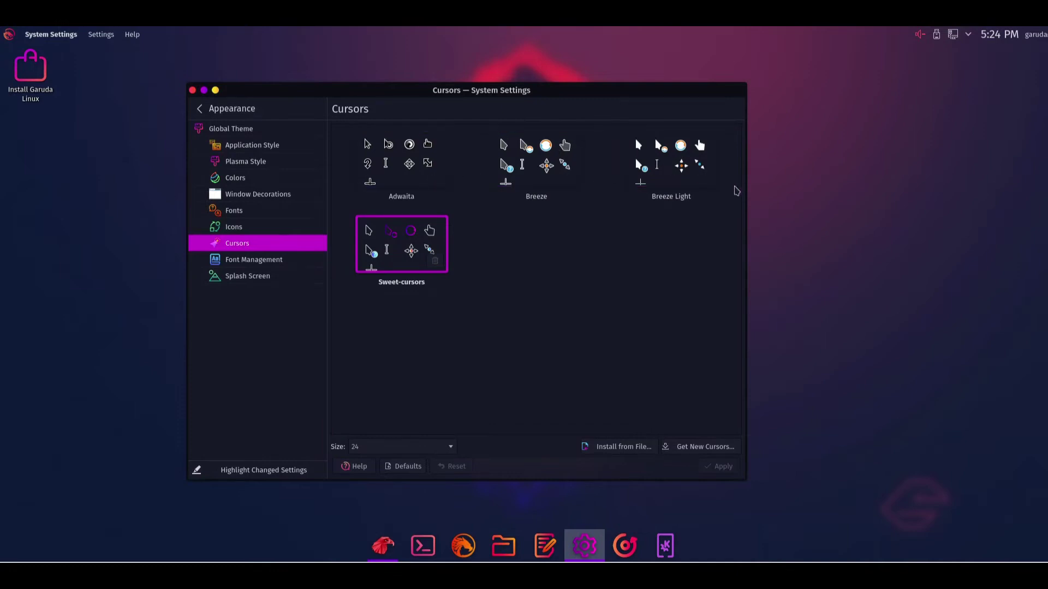
{"action": "left_click", "coordinate": [300, 259]}
{"action": "scroll", "coordinate": [518, 267], "scroll_direction": "down", "scroll_amount": 15}
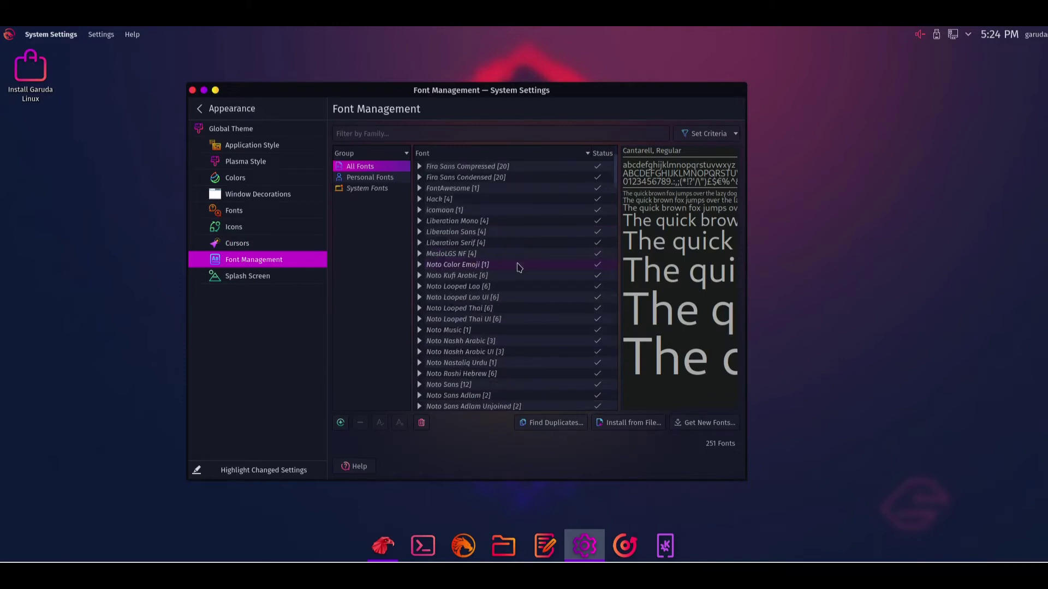
{"action": "scroll", "coordinate": [519, 266], "scroll_direction": "down", "scroll_amount": 17}
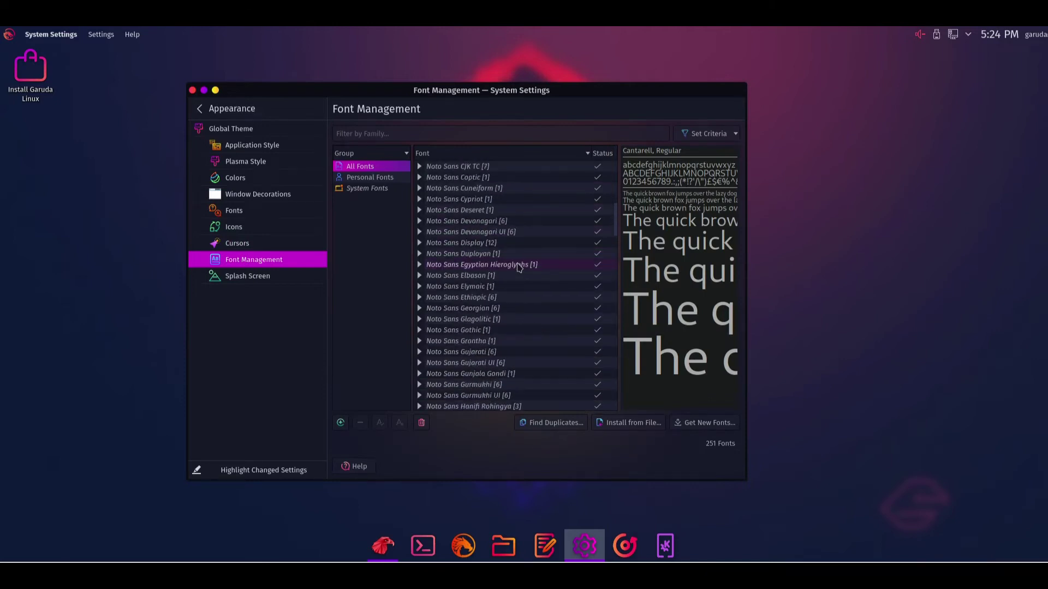
{"action": "scroll", "coordinate": [519, 267], "scroll_direction": "down", "scroll_amount": 11}
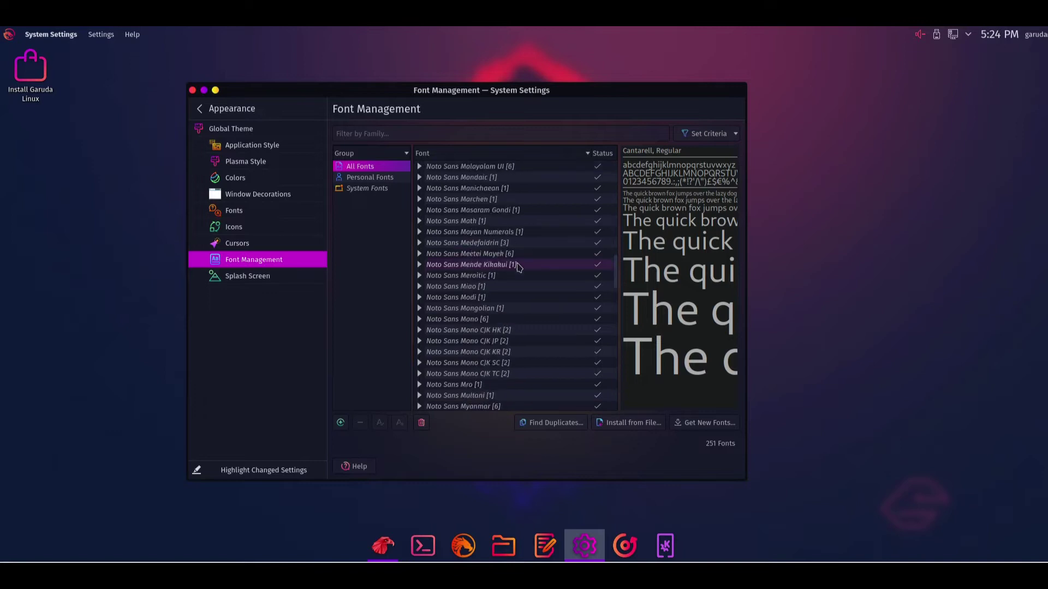
{"action": "left_click", "coordinate": [257, 277]}
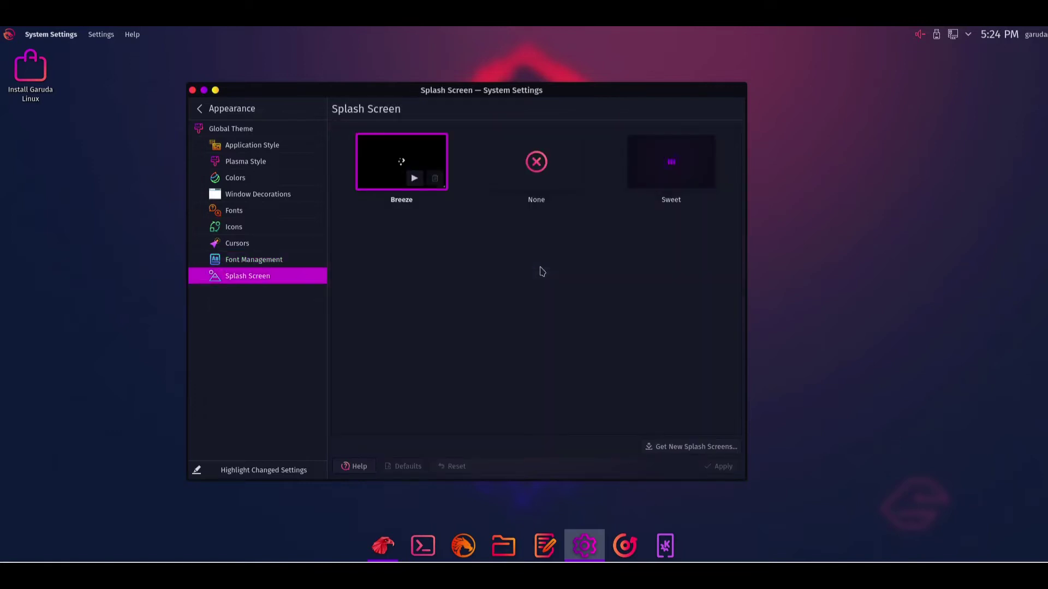
Look through the Workspace categories Workspace Behavior, Window Management, Shortcuts, and Startup and Shutdown.
{"action": "left_click", "coordinate": [208, 109]}
{"action": "scroll", "coordinate": [262, 309], "scroll_direction": "down", "scroll_amount": 1}
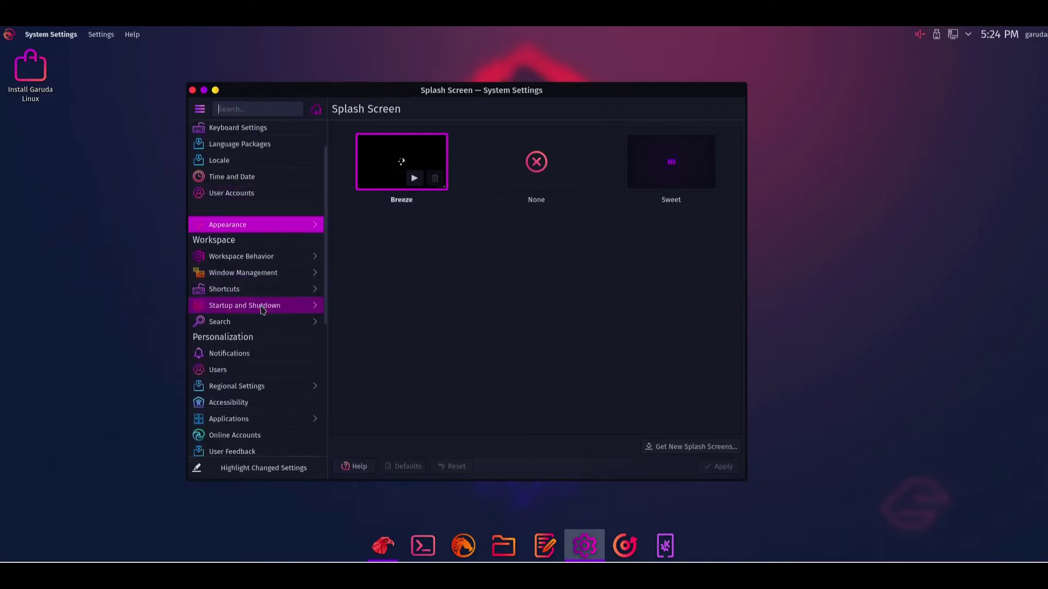
{"action": "left_click", "coordinate": [254, 256]}
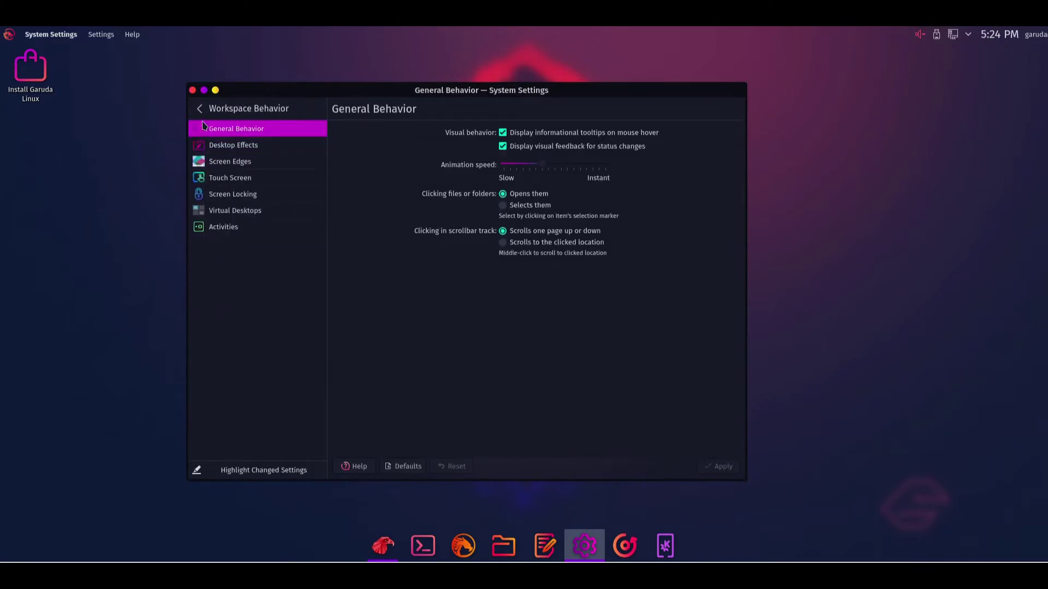
{"action": "left_click", "coordinate": [201, 110]}
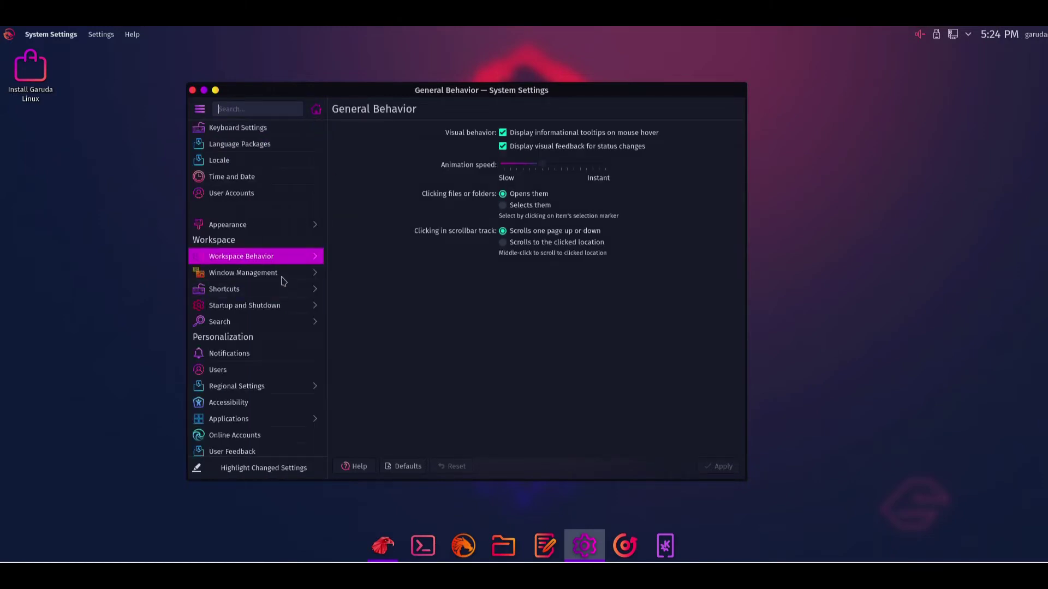
{"action": "left_click", "coordinate": [276, 272]}
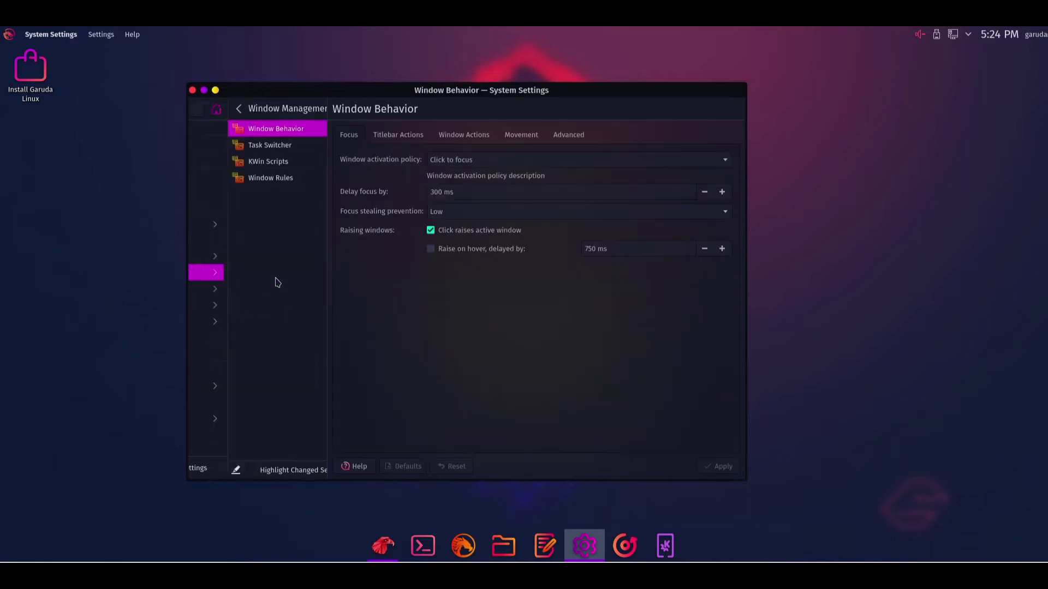
{"action": "left_click", "coordinate": [202, 107]}
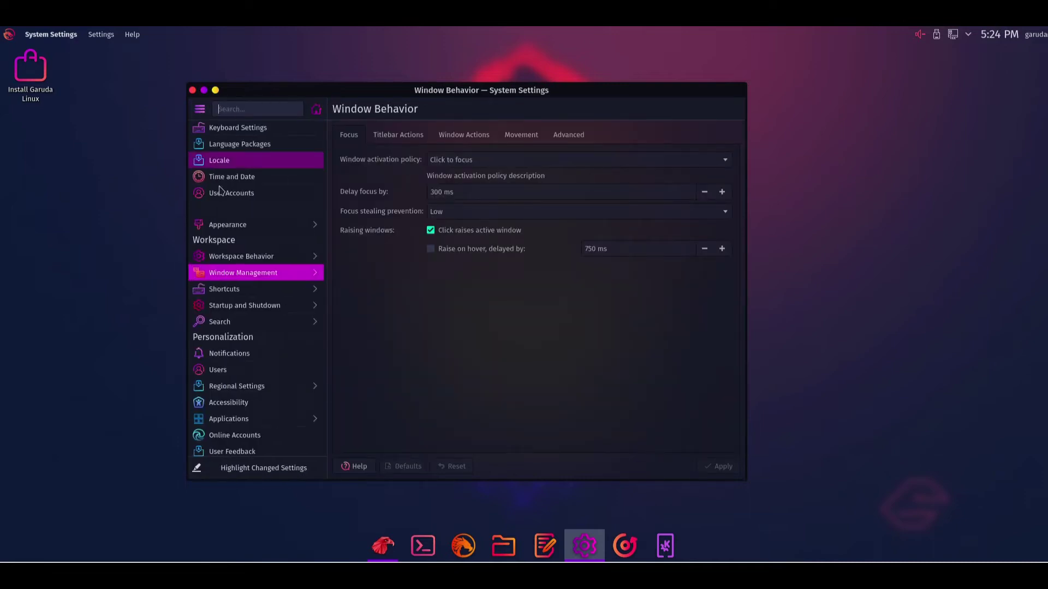
{"action": "left_click", "coordinate": [229, 295]}
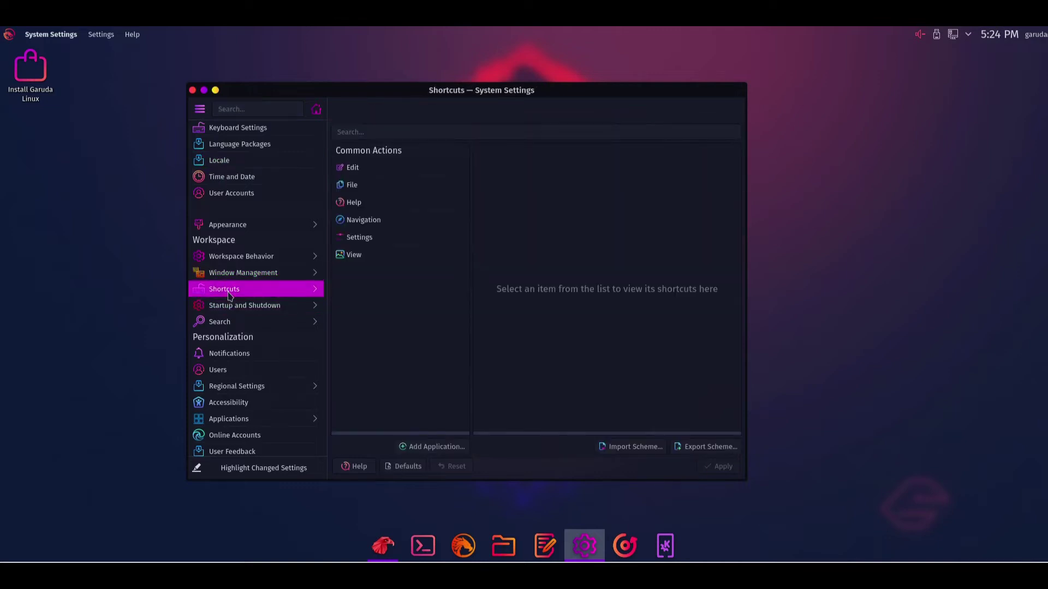
{"action": "left_click", "coordinate": [202, 107]}
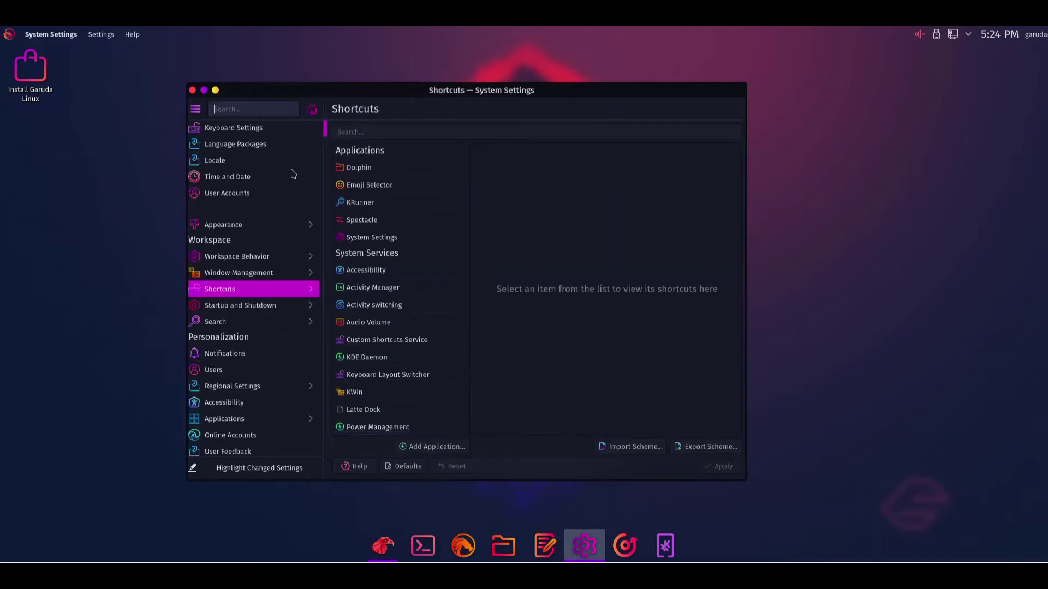
{"action": "left_click", "coordinate": [245, 306]}
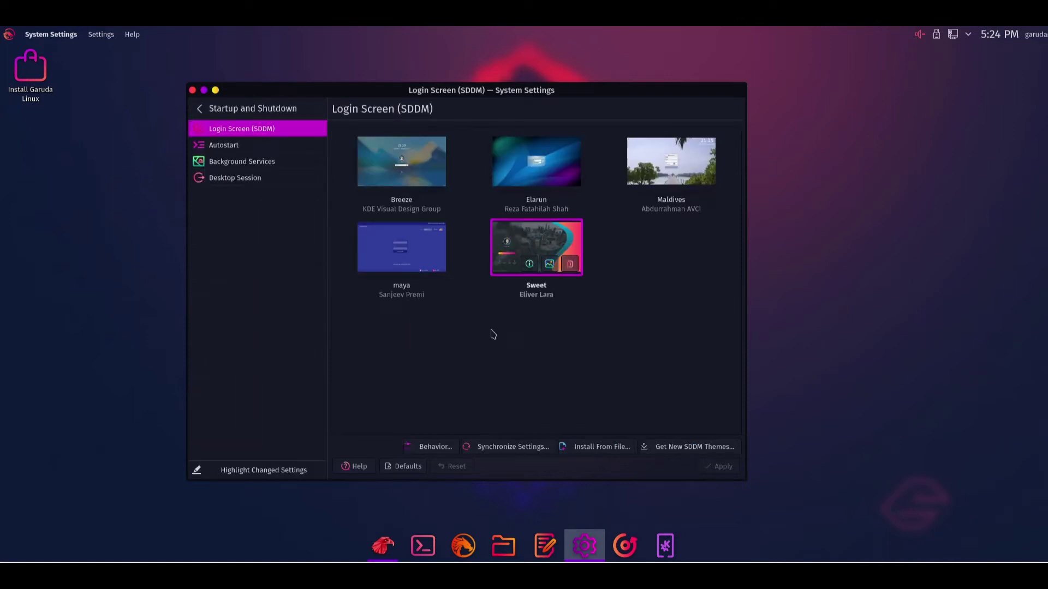
Return to the main settings categories and survey the Personalization, Network, Hardware and System Administration entries.
{"action": "left_click", "coordinate": [199, 108]}
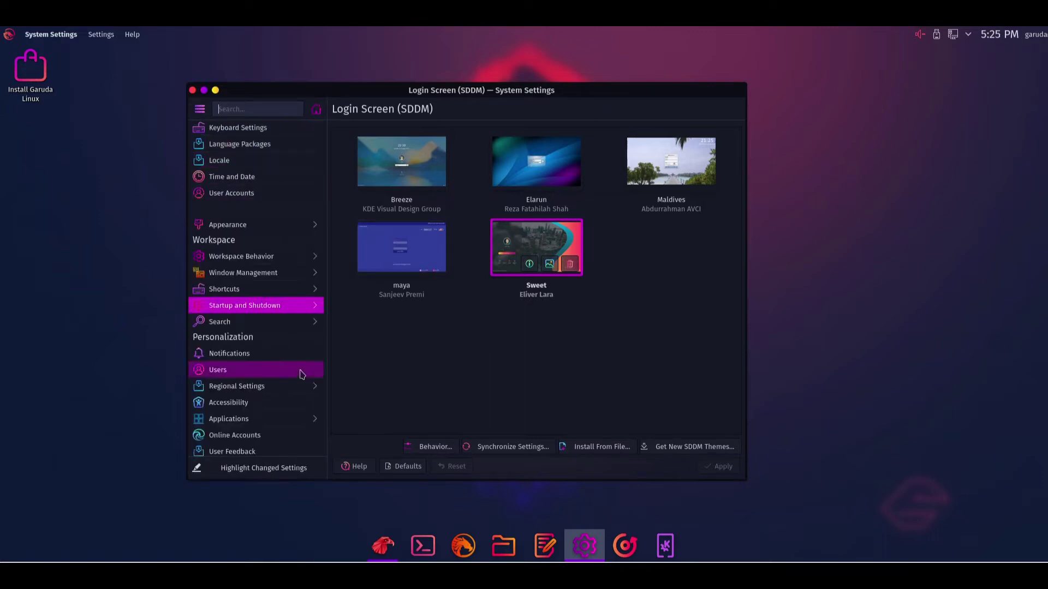
{"action": "scroll", "coordinate": [308, 440], "scroll_direction": "down", "scroll_amount": 1}
{"action": "scroll", "coordinate": [278, 414], "scroll_direction": "down", "scroll_amount": 3}
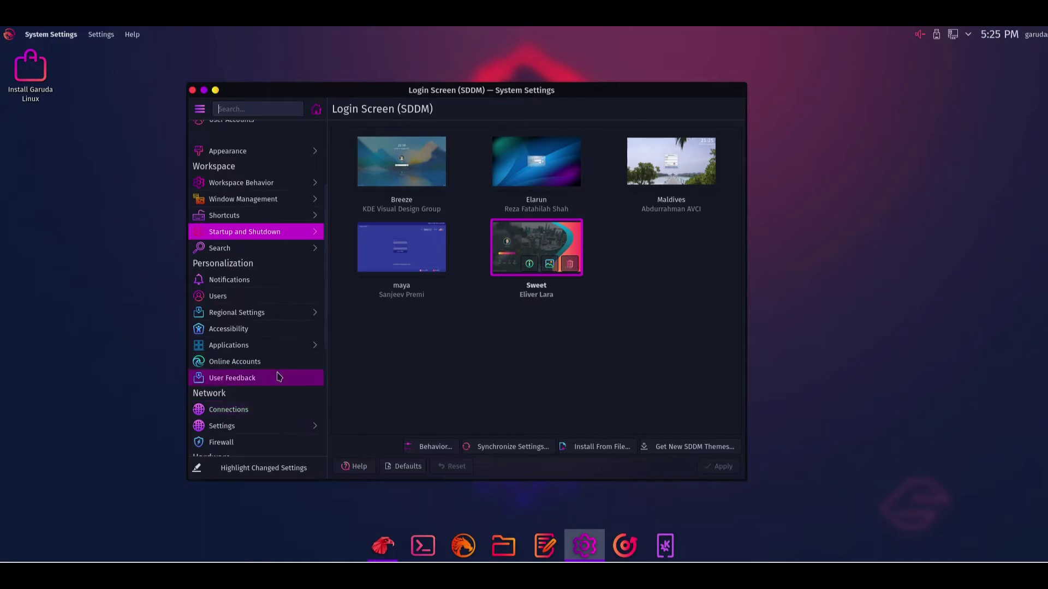
{"action": "scroll", "coordinate": [284, 400], "scroll_direction": "down", "scroll_amount": 3}
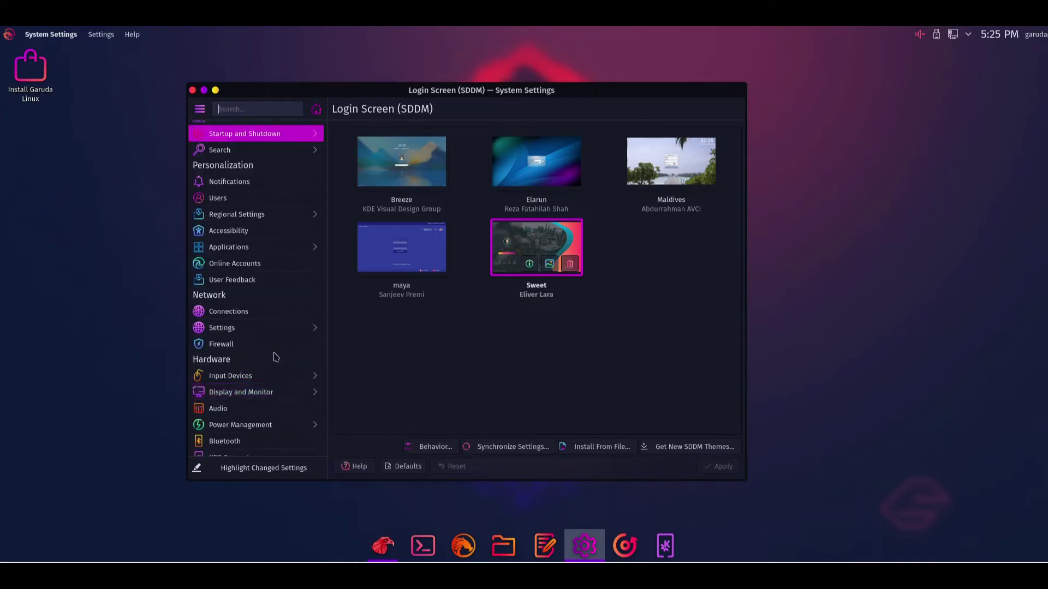
{"action": "scroll", "coordinate": [275, 377], "scroll_direction": "down", "scroll_amount": 2}
{"action": "scroll", "coordinate": [283, 409], "scroll_direction": "down", "scroll_amount": 1}
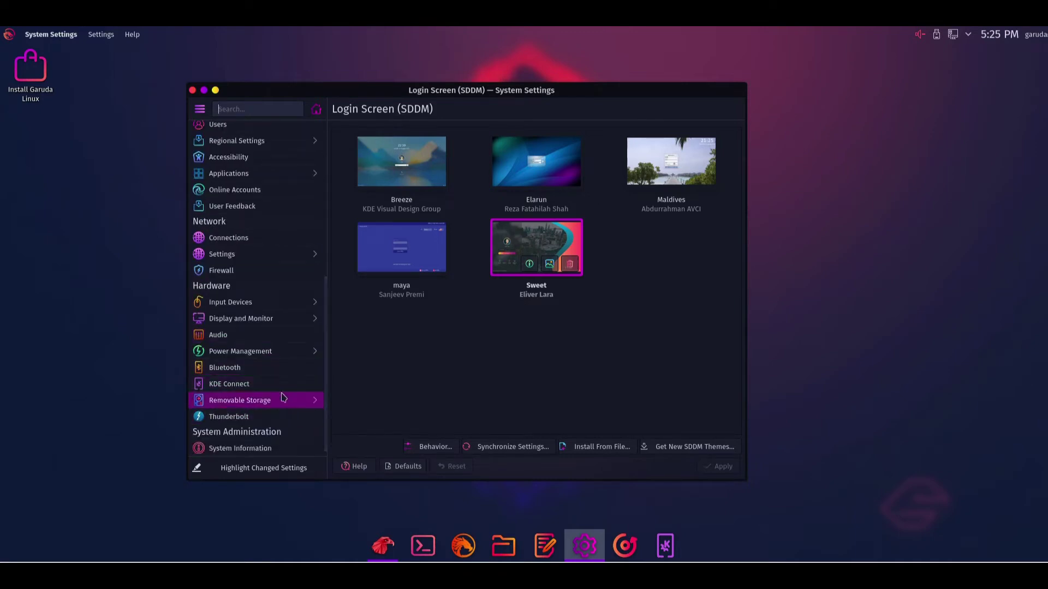
{"action": "scroll", "coordinate": [283, 397], "scroll_direction": "down", "scroll_amount": 1}
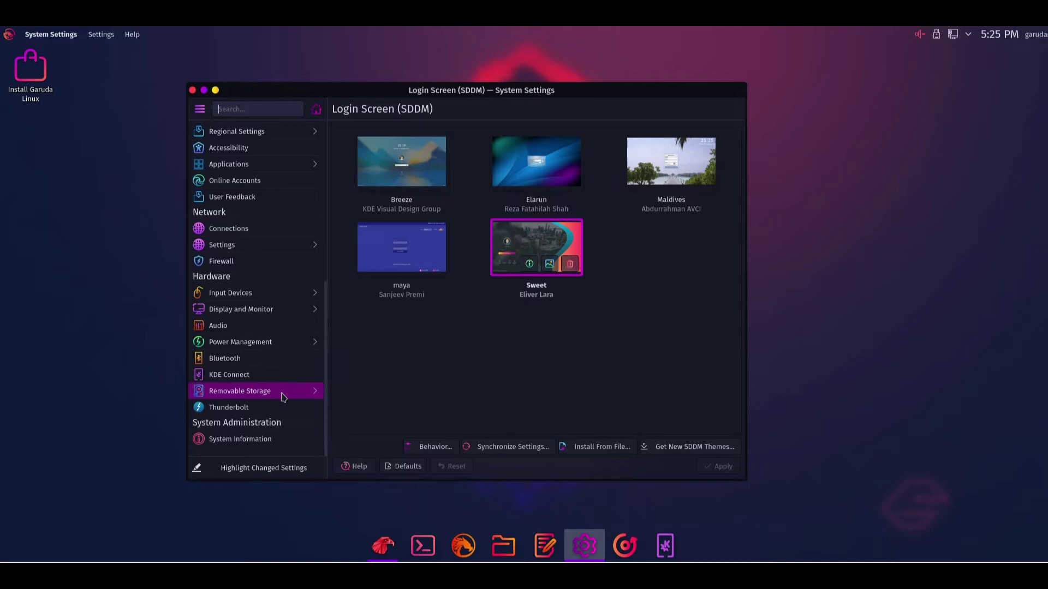
Review the System Information page and the Display Configuration options, returning to the main settings categories.
{"action": "left_click", "coordinate": [259, 441]}
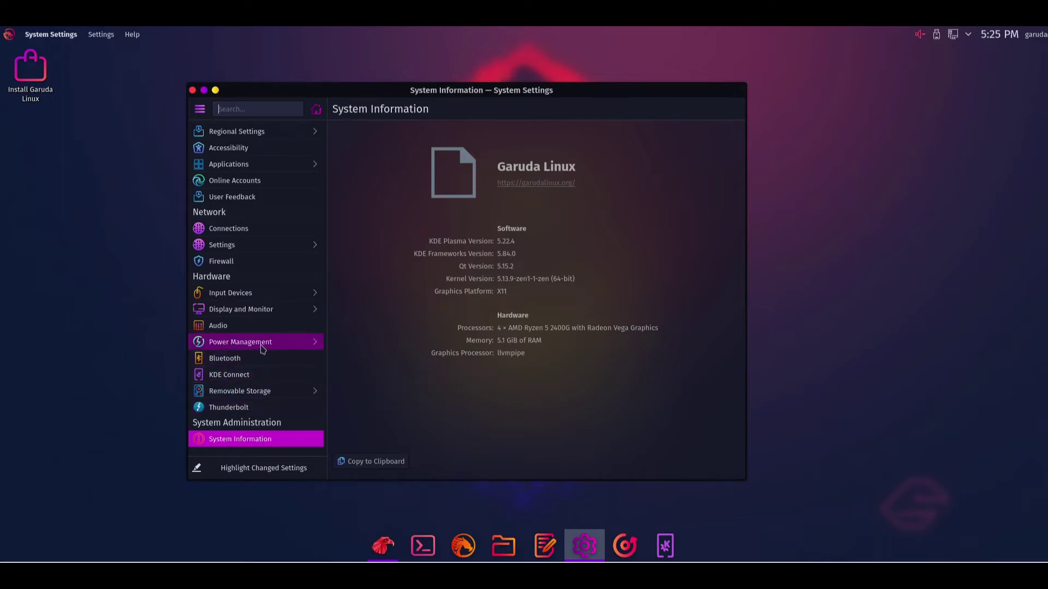
{"action": "left_click", "coordinate": [256, 317]}
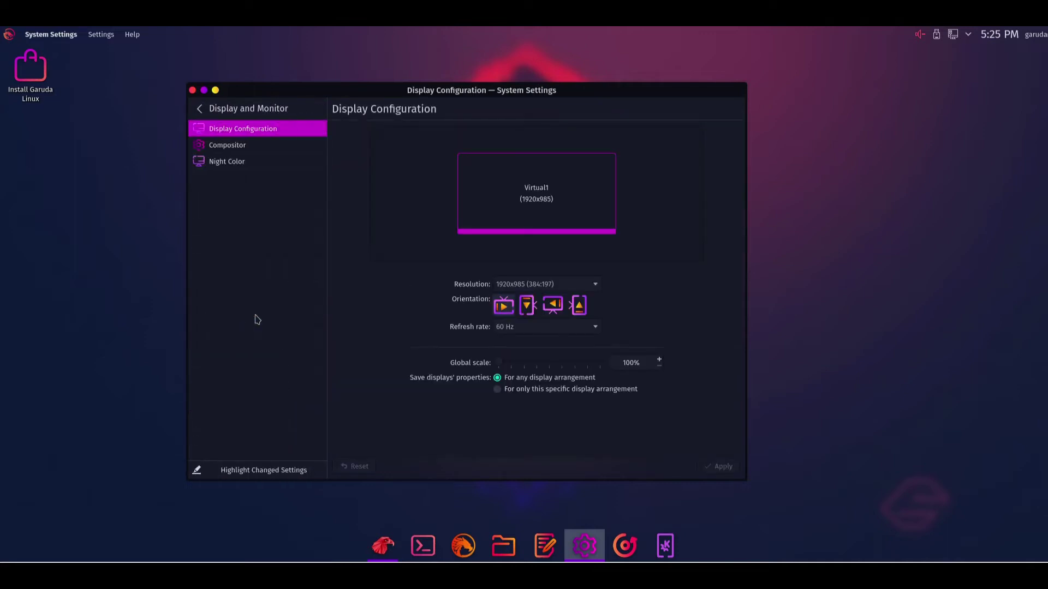
{"action": "left_click", "coordinate": [200, 109]}
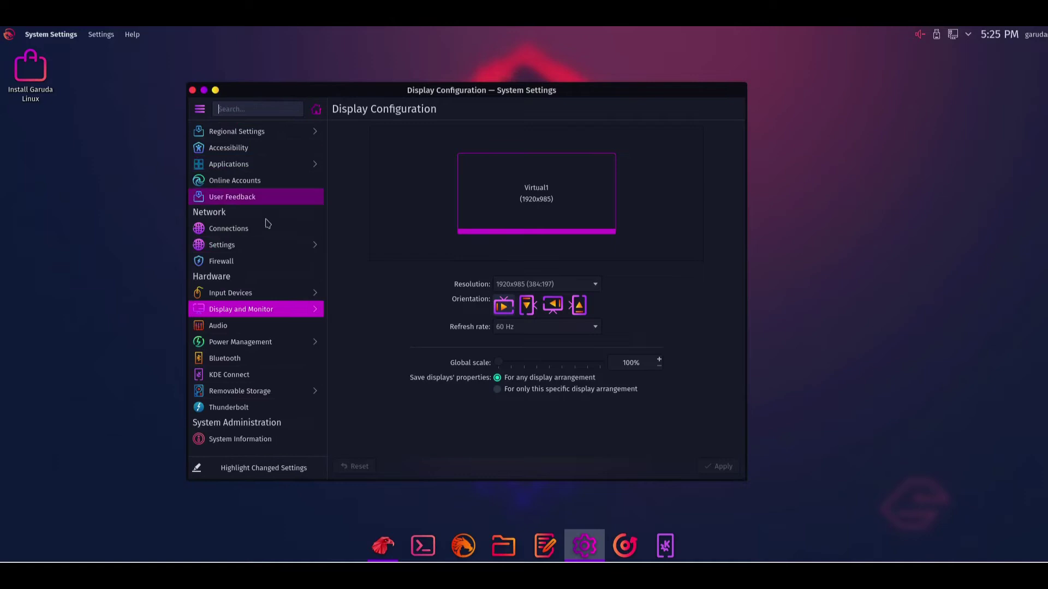
Look through the Input Devices pages for Touchpad, Game Controller, Mouse and Keyboard, and return to the main categories.
{"action": "left_click", "coordinate": [275, 296]}
{"action": "left_click", "coordinate": [228, 176]}
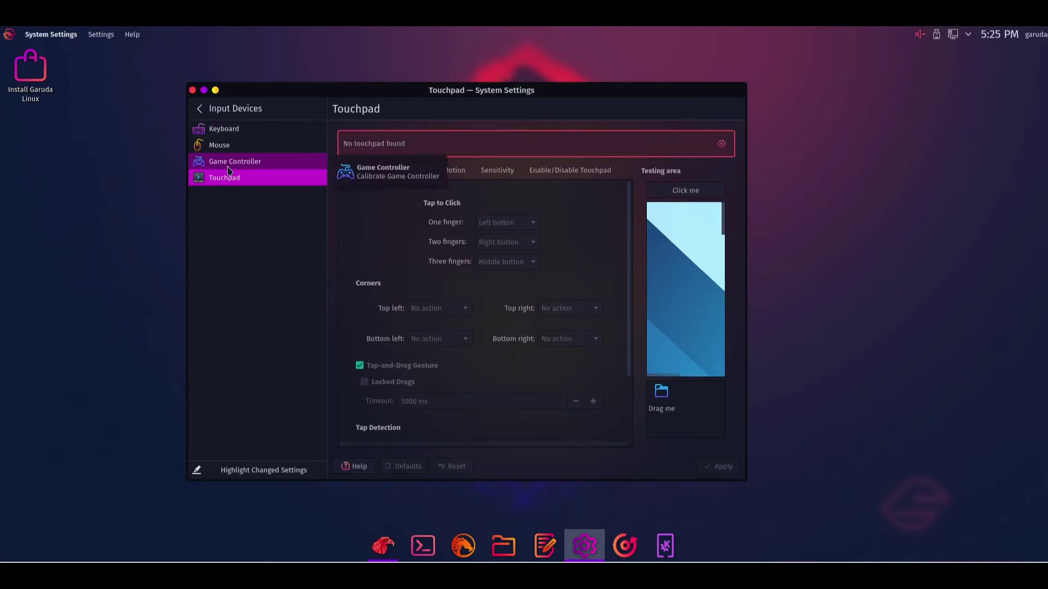
{"action": "left_click", "coordinate": [228, 168]}
{"action": "left_click", "coordinate": [217, 143]}
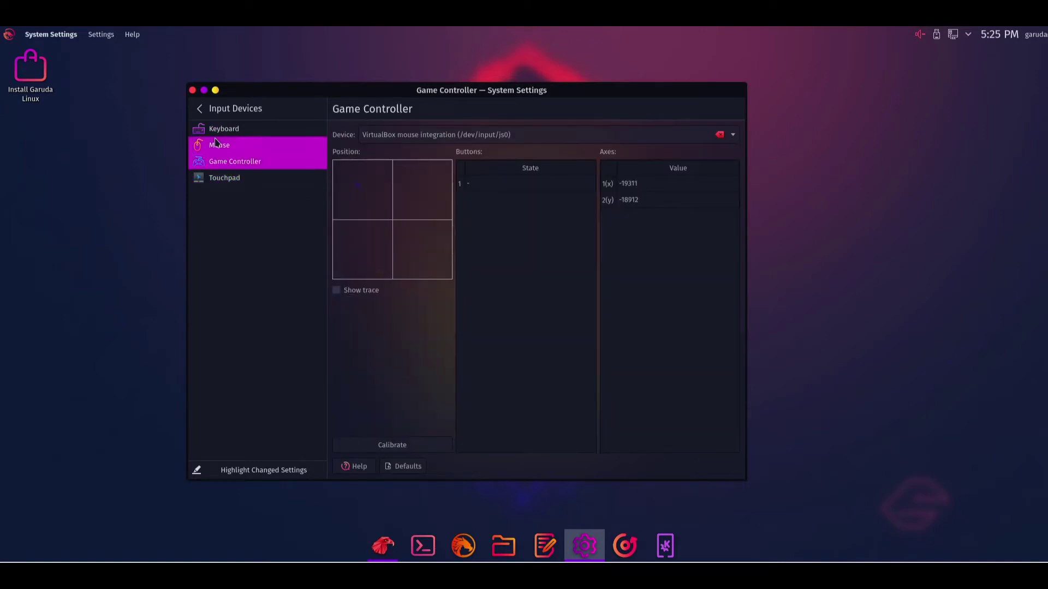
{"action": "left_click", "coordinate": [214, 135]}
{"action": "left_click", "coordinate": [200, 108]}
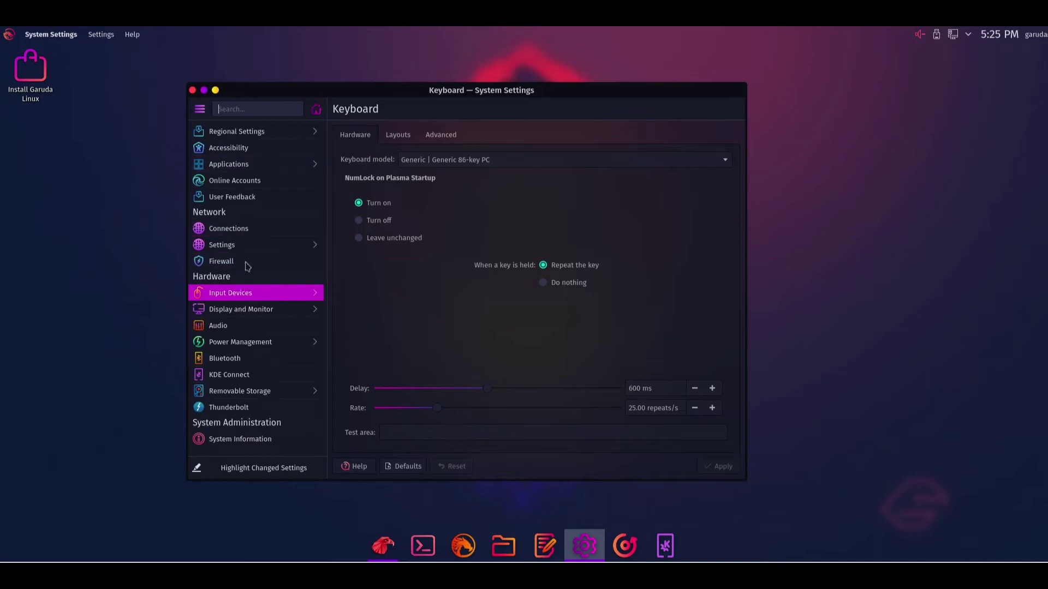
Review the network Proxy page and the Accessibility options, and close System Settings.
{"action": "left_click", "coordinate": [248, 246]}
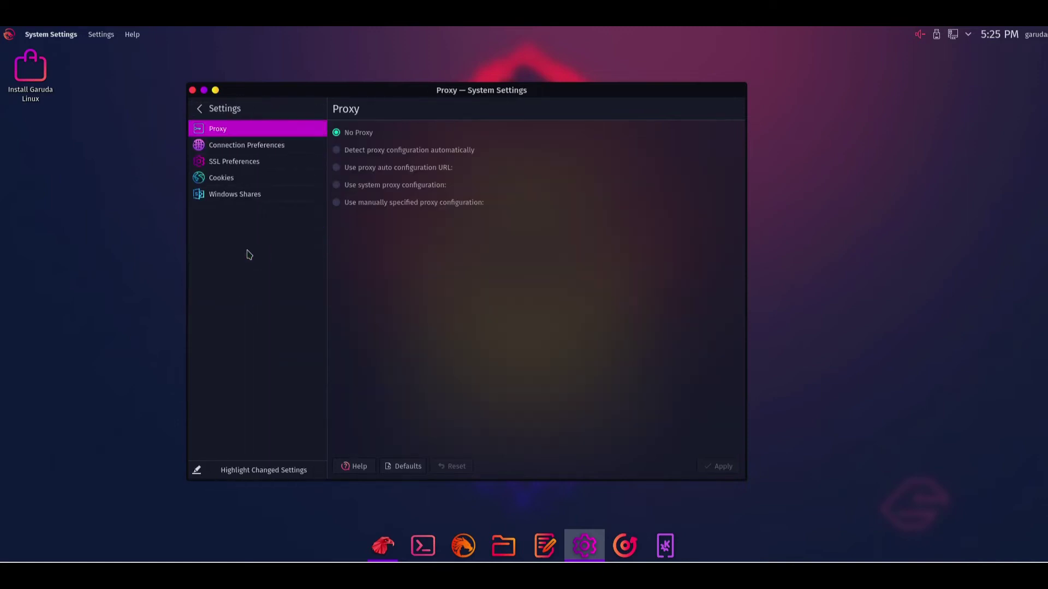
{"action": "left_click", "coordinate": [200, 109]}
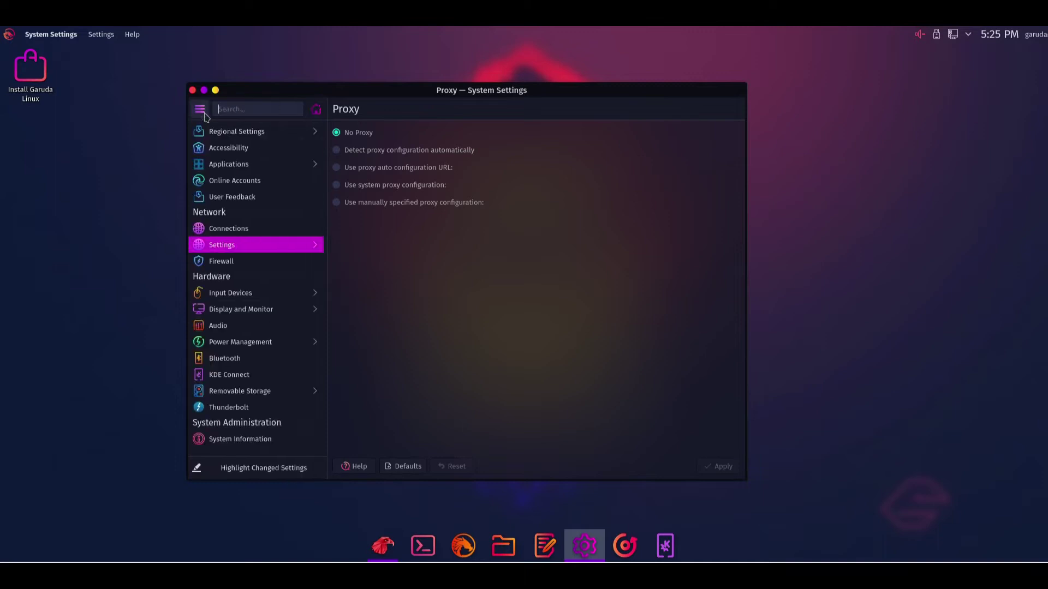
{"action": "left_click", "coordinate": [241, 152]}
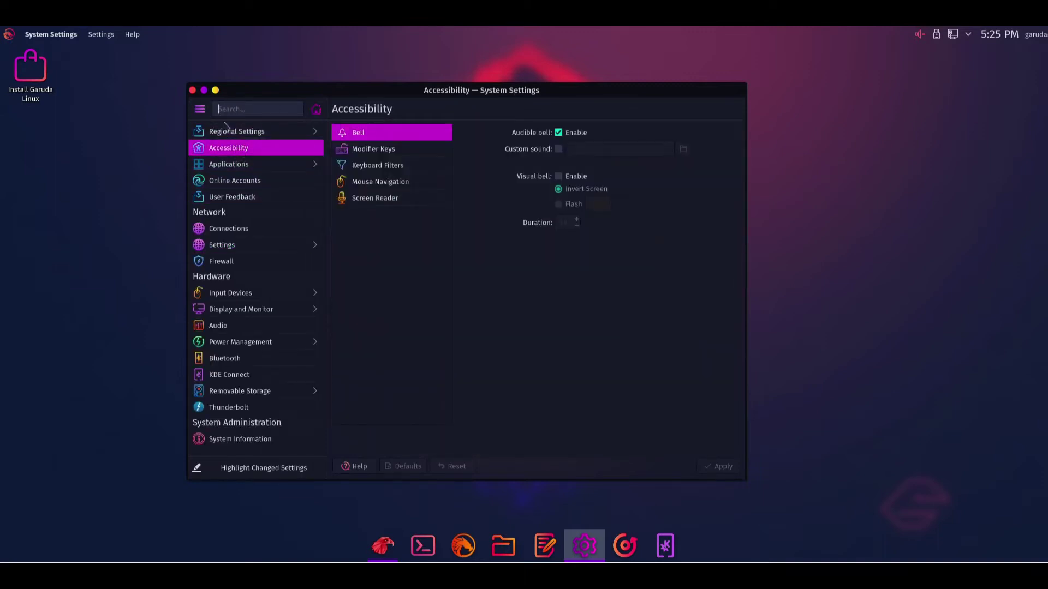
{"action": "left_click", "coordinate": [201, 110]}
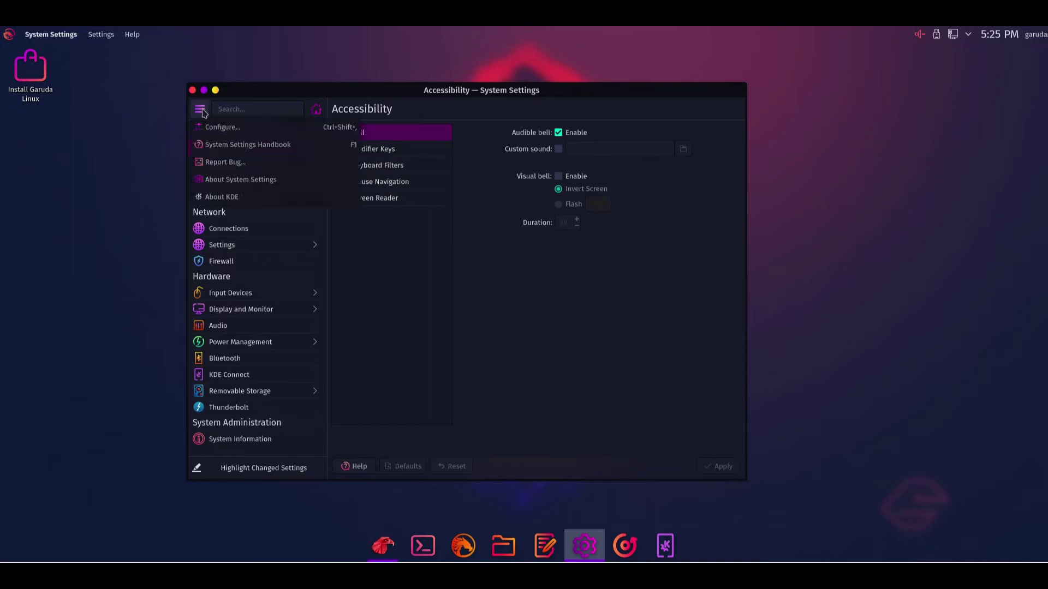
{"action": "left_click", "coordinate": [201, 110]}
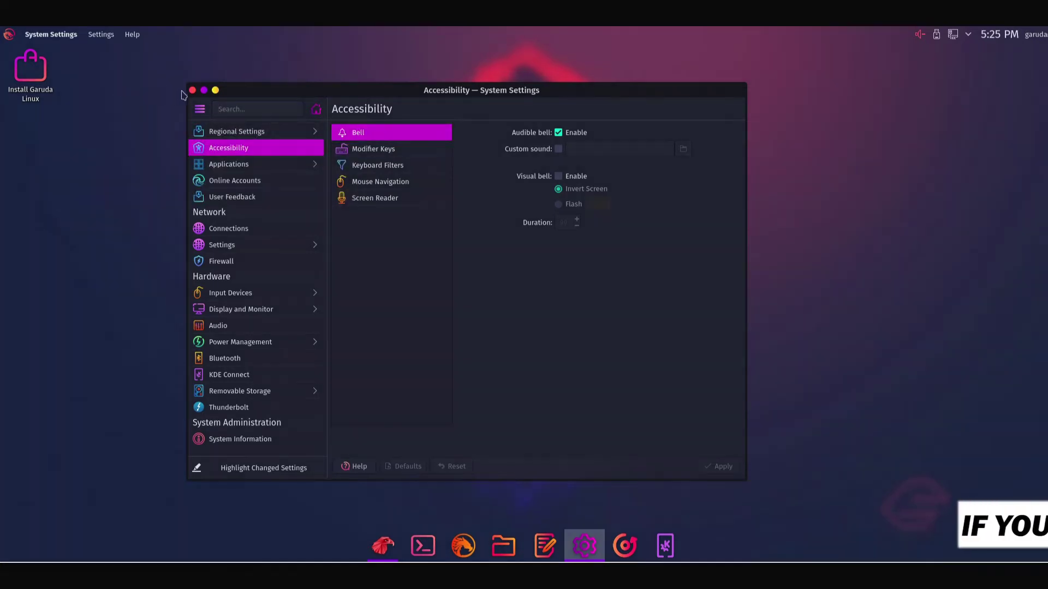
{"action": "left_click", "coordinate": [192, 91]}
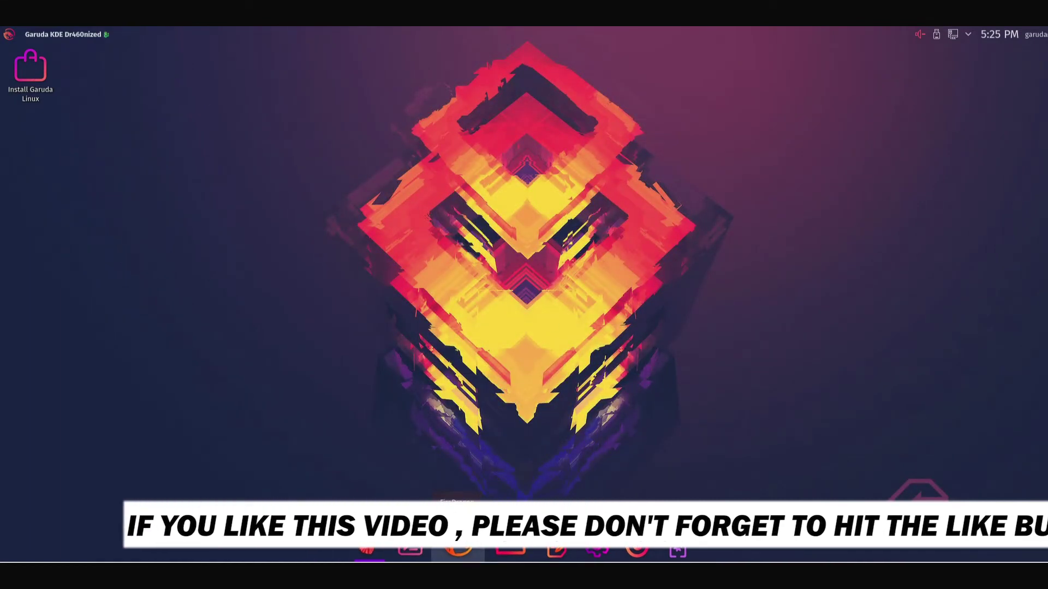
Open the FireDragon browser, move its window toward the middle of the desktop, and close the CanvasBlocker presets and Dark Reader help tabs.
{"action": "left_click", "coordinate": [457, 549]}
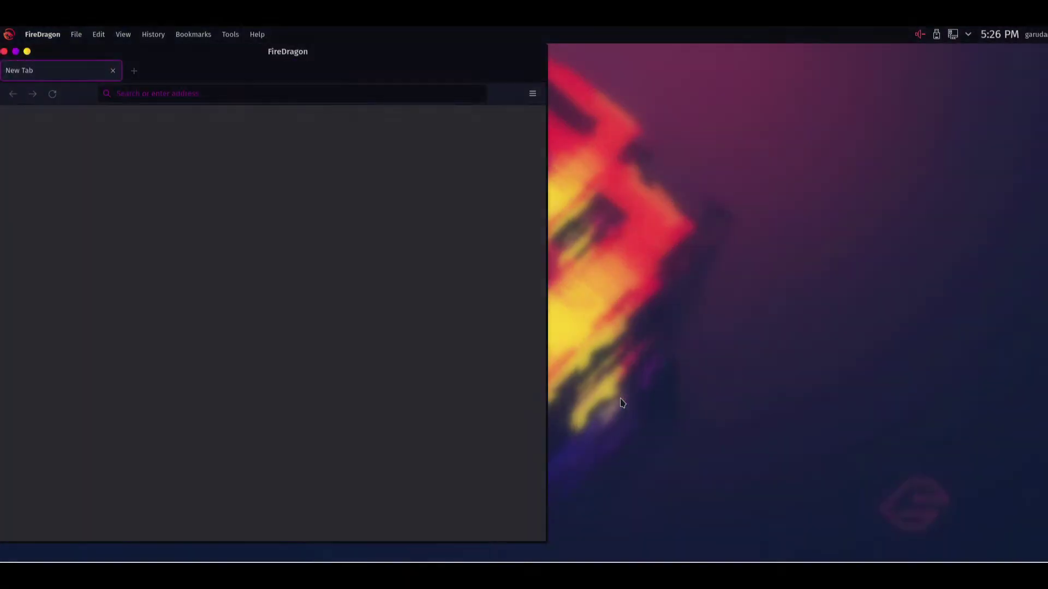
{"action": "left_click_drag", "start_coordinate": [290, 55], "coordinate": [475, 52]}
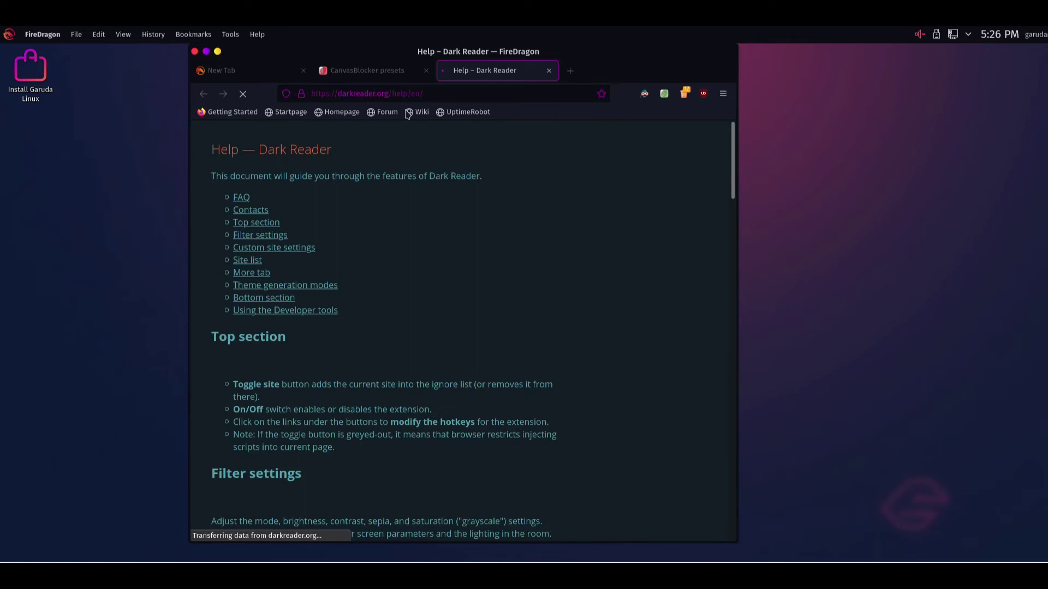
{"action": "left_click", "coordinate": [433, 76]}
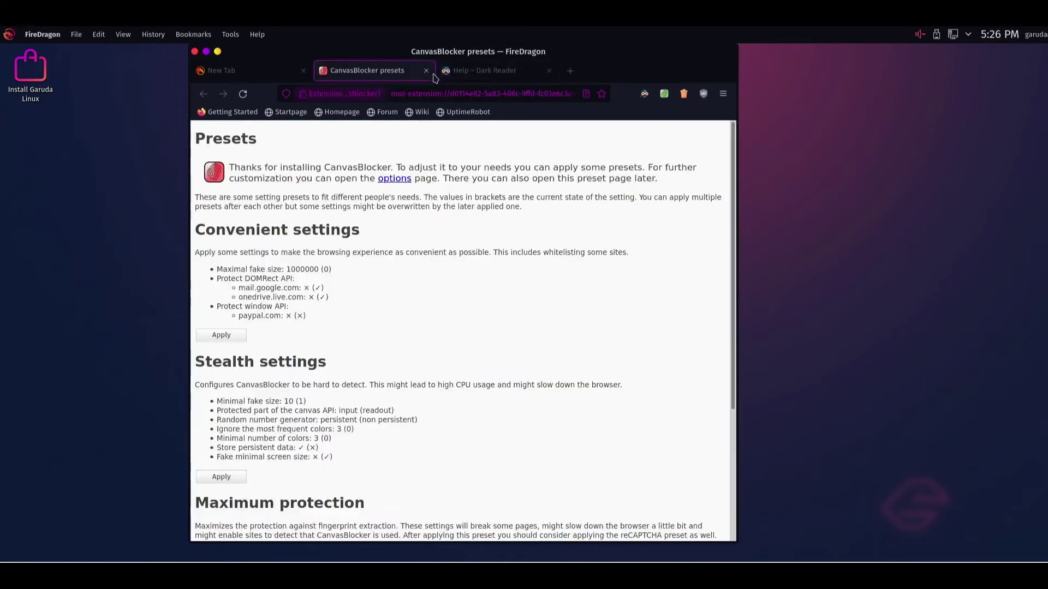
{"action": "left_click", "coordinate": [427, 73]}
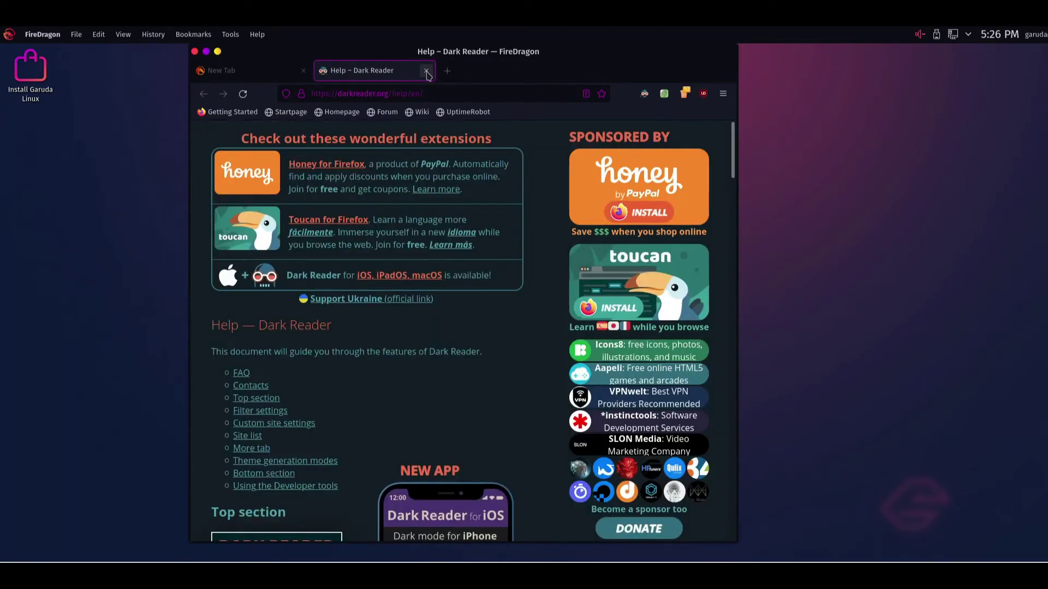
{"action": "left_click", "coordinate": [426, 71]}
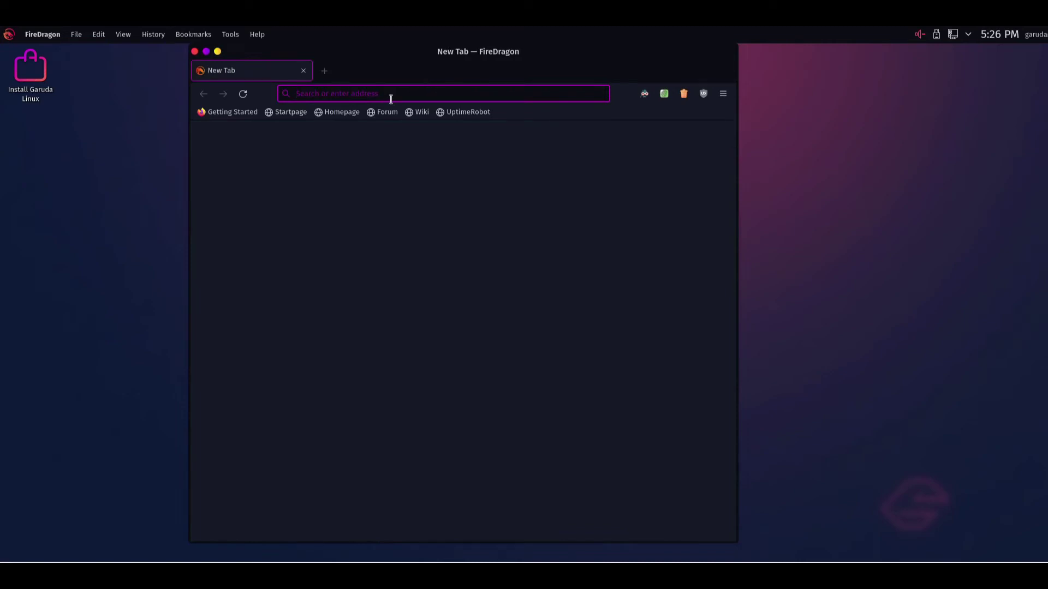
Search the web for "youtube" with Garuda searX and look over the results page.
{"action": "type", "text": "y"}
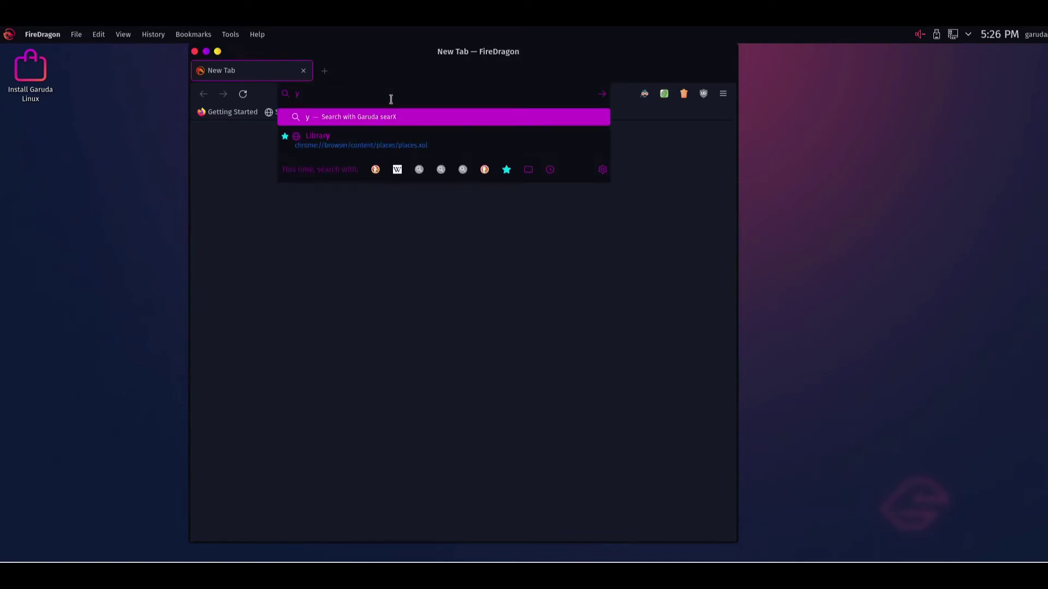
{"action": "type", "text": "outube"}
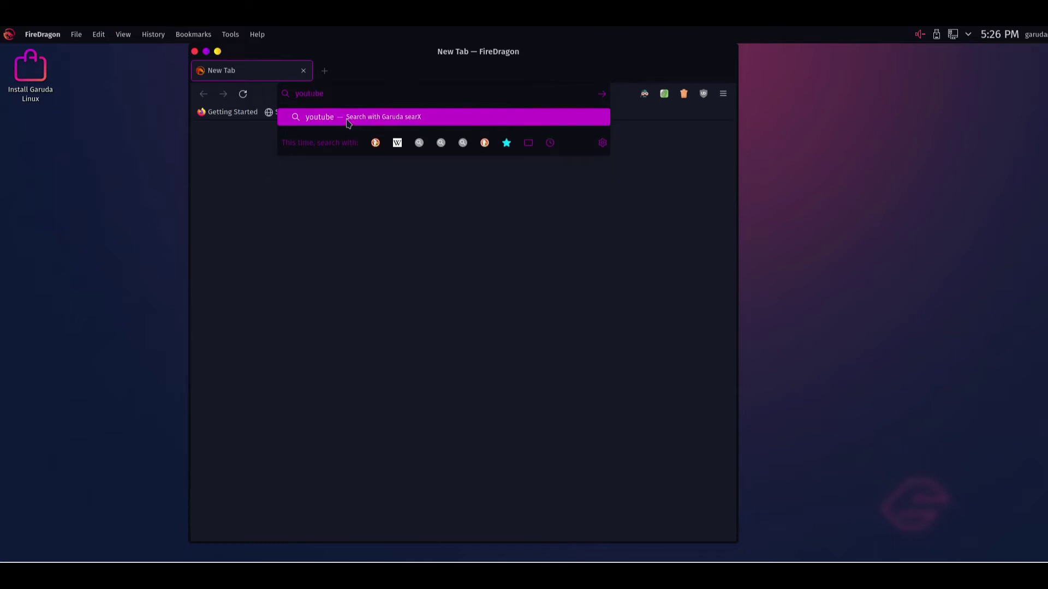
{"action": "left_click", "coordinate": [347, 120]}
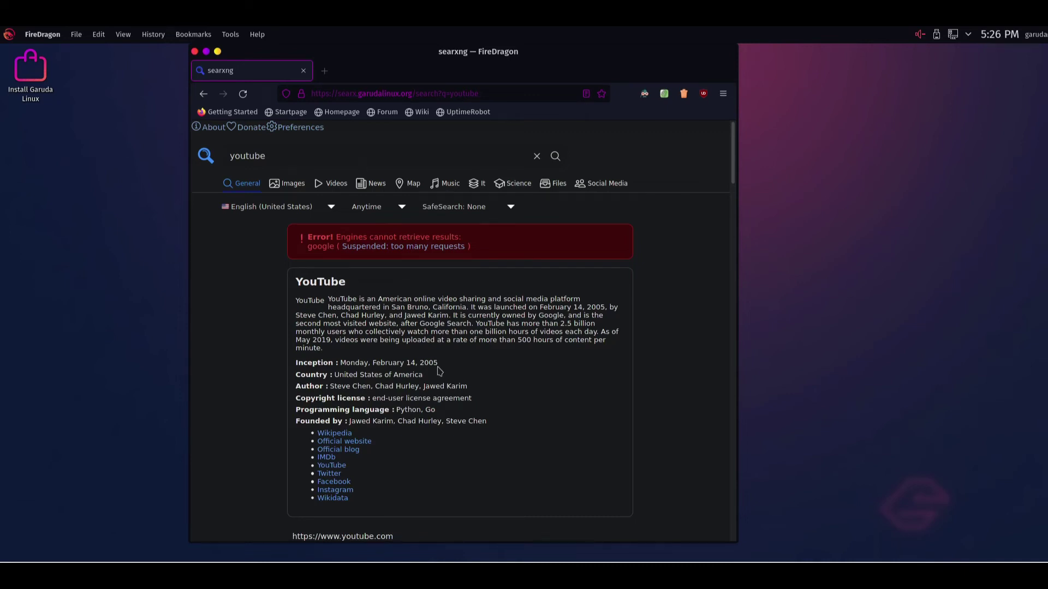
{"action": "scroll", "coordinate": [439, 372], "scroll_direction": "down", "scroll_amount": 3}
{"action": "scroll", "coordinate": [439, 371], "scroll_direction": "up", "scroll_amount": 3}
{"action": "left_click", "coordinate": [405, 94]}
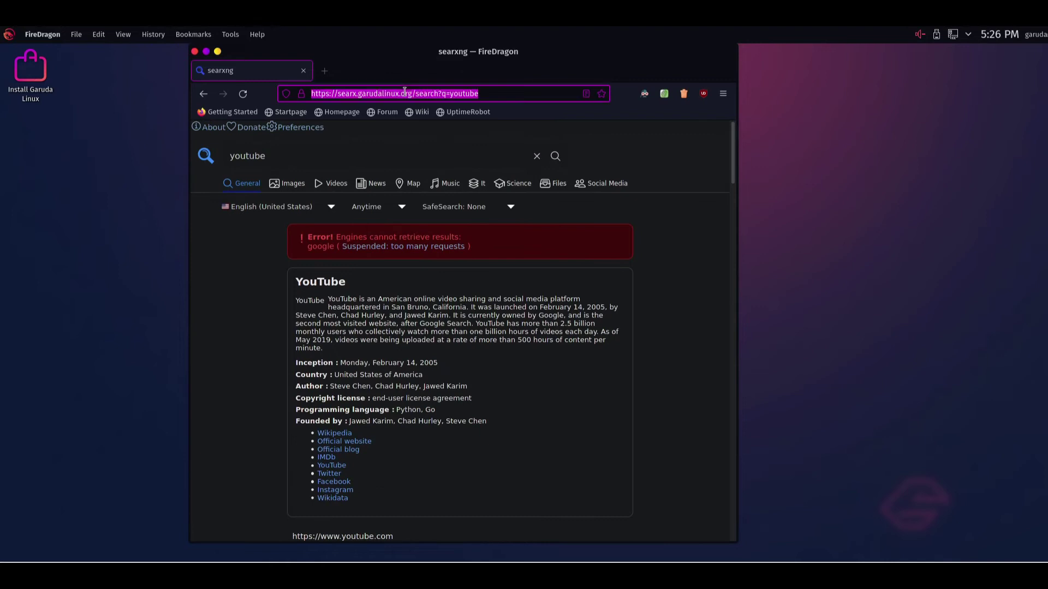
{"action": "type", "text": "www"}
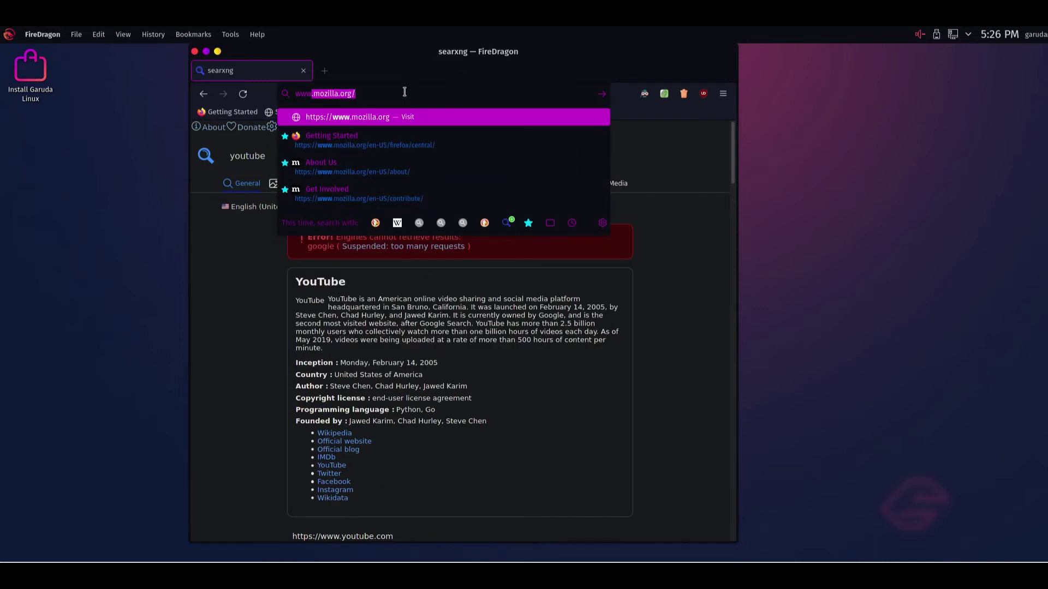
{"action": "type", "text": ".yout"}
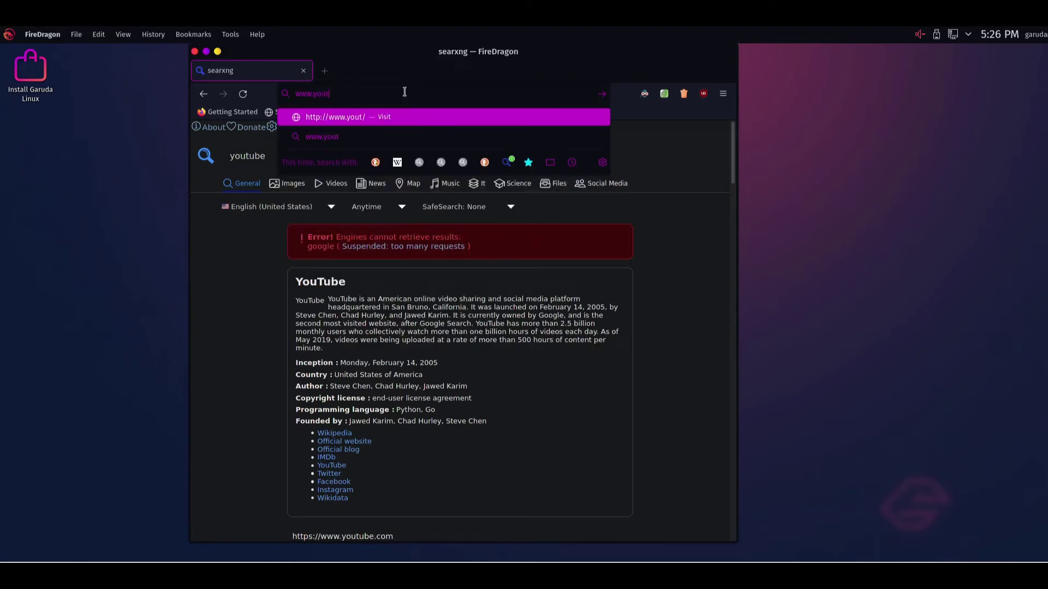
{"action": "type", "text": "ube.com"}
{"action": "key", "text": "Return"}
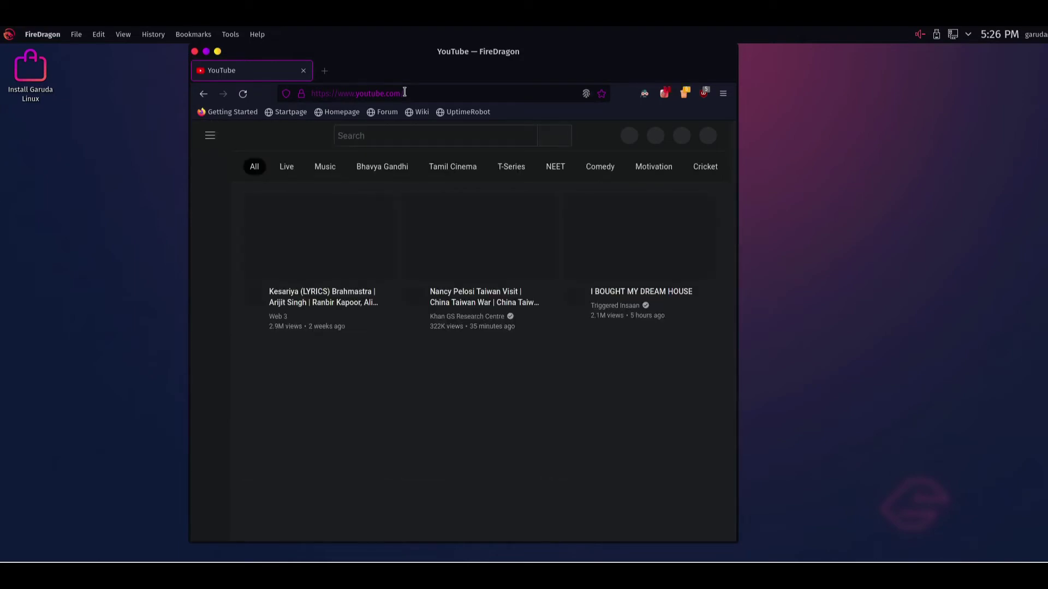
Enter "sumit tech education" as the YouTube search query.
{"action": "left_click", "coordinate": [400, 138]}
{"action": "type", "text": "s"}
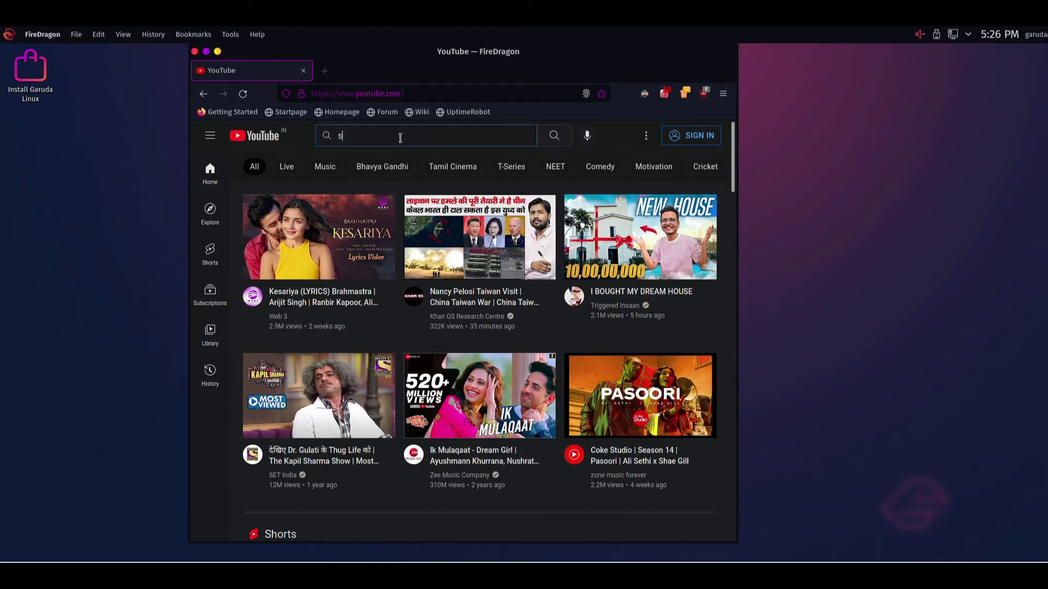
{"action": "type", "text": "umit tech"}
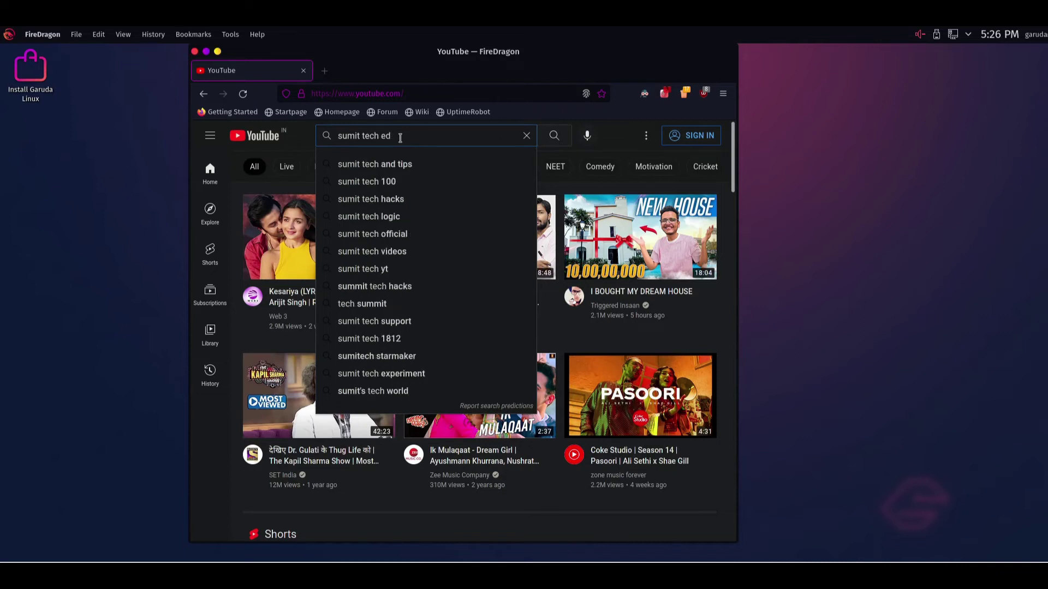
{"action": "type", "text": " edu"}
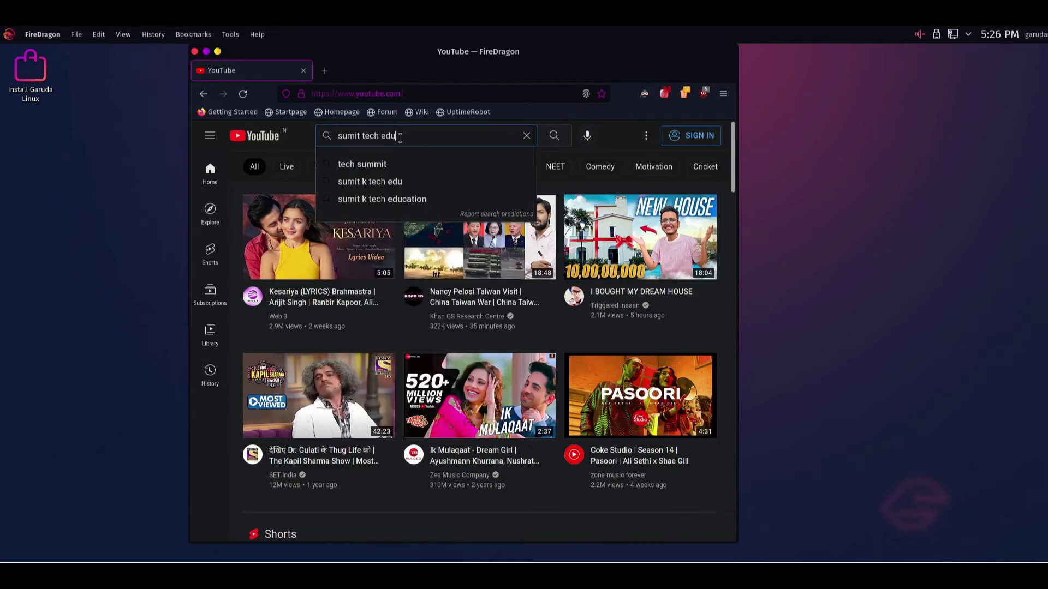
{"action": "type", "text": "cation"}
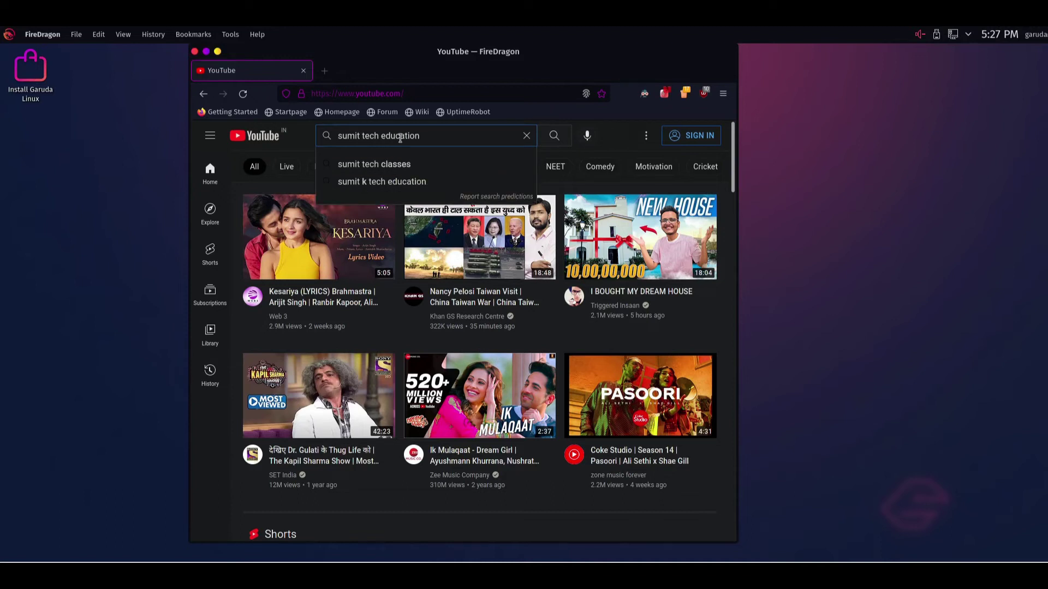